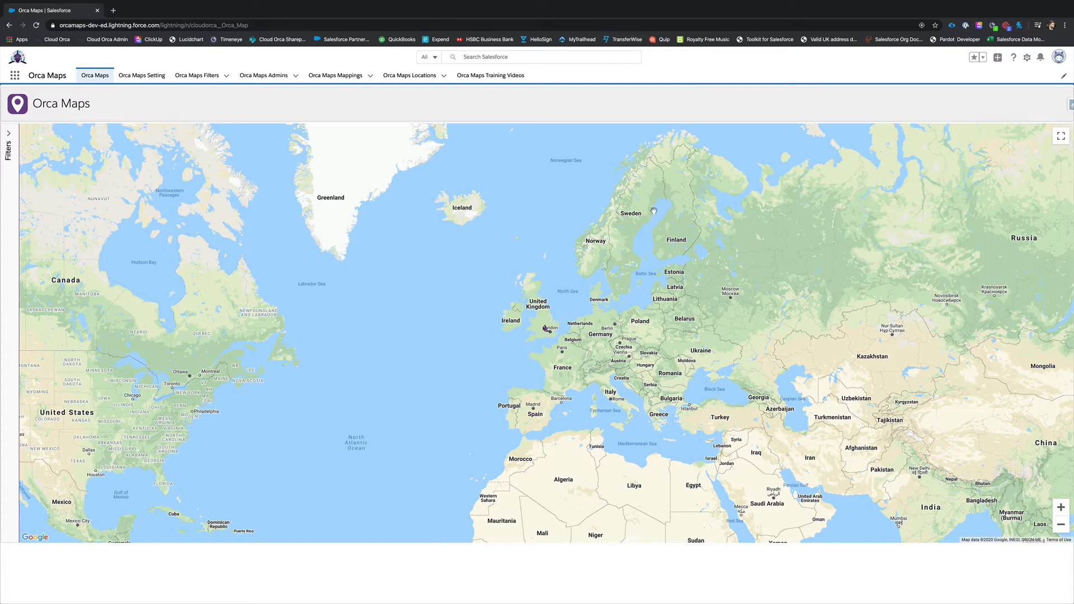
# - Explore the map around the United Kingdom and western Europe, examining the marker near London
pyautogui.moveTo(795, 295); pyautogui.dragTo(783, 287)
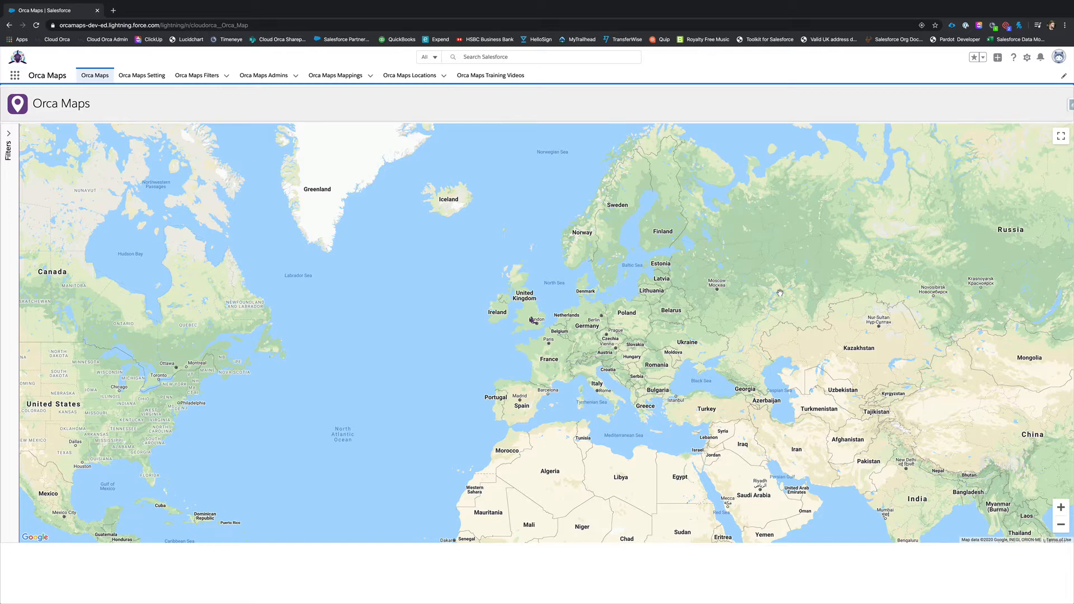
pyautogui.click(1061, 507)
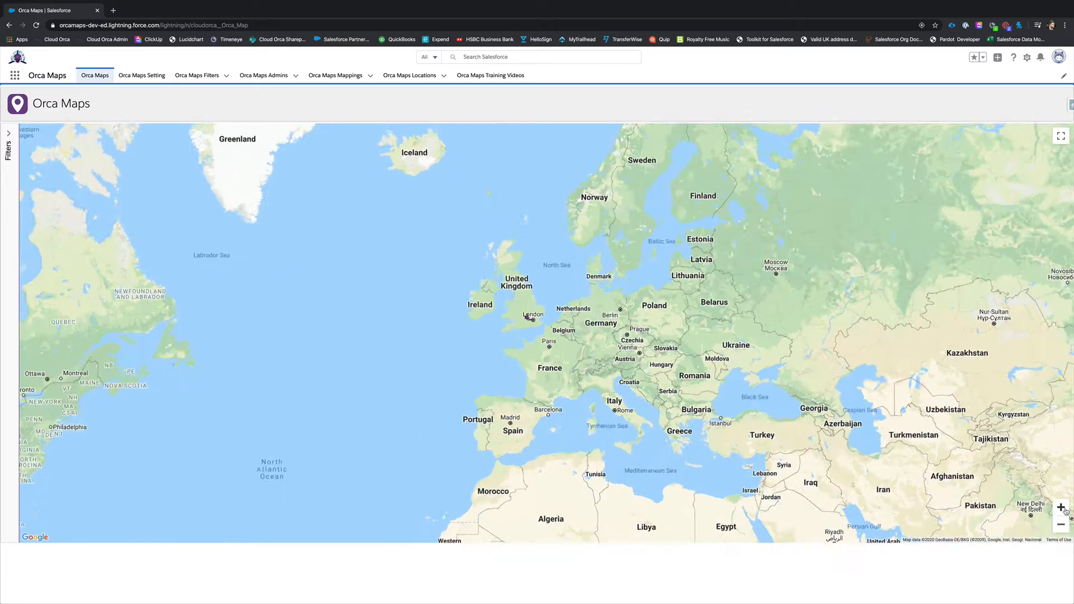
pyautogui.click(1062, 507)
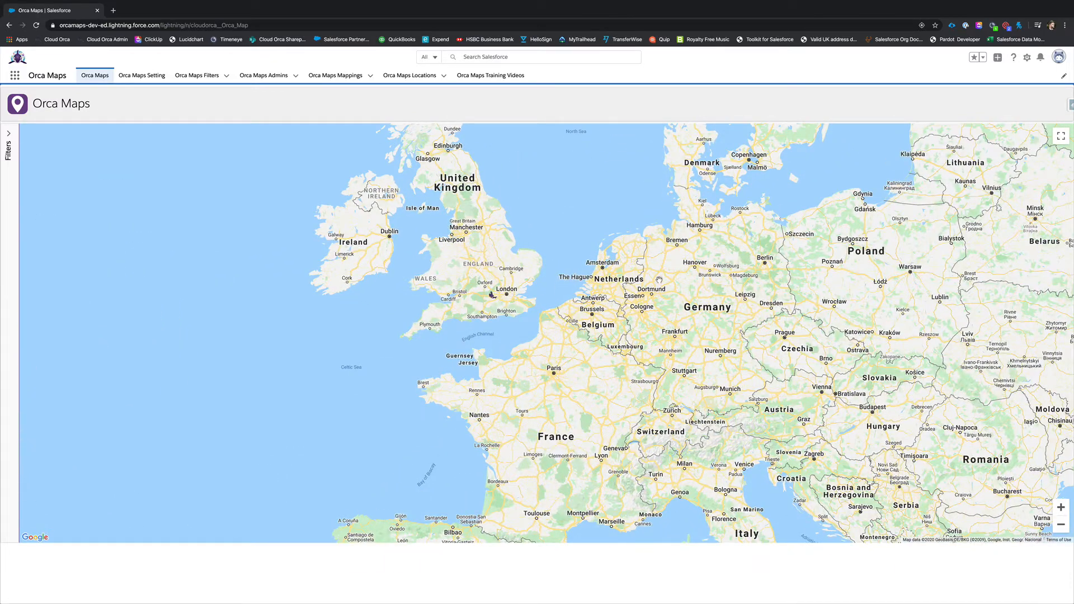
pyautogui.moveTo(659, 279); pyautogui.dragTo(777, 371)
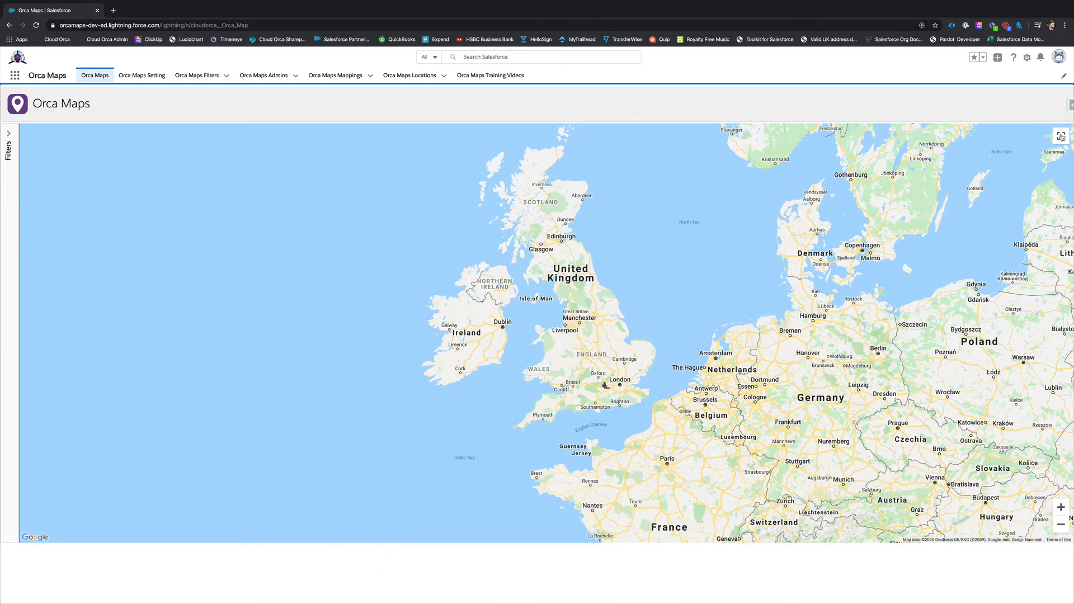
pyautogui.moveTo(674, 337); pyautogui.dragTo(628, 247)
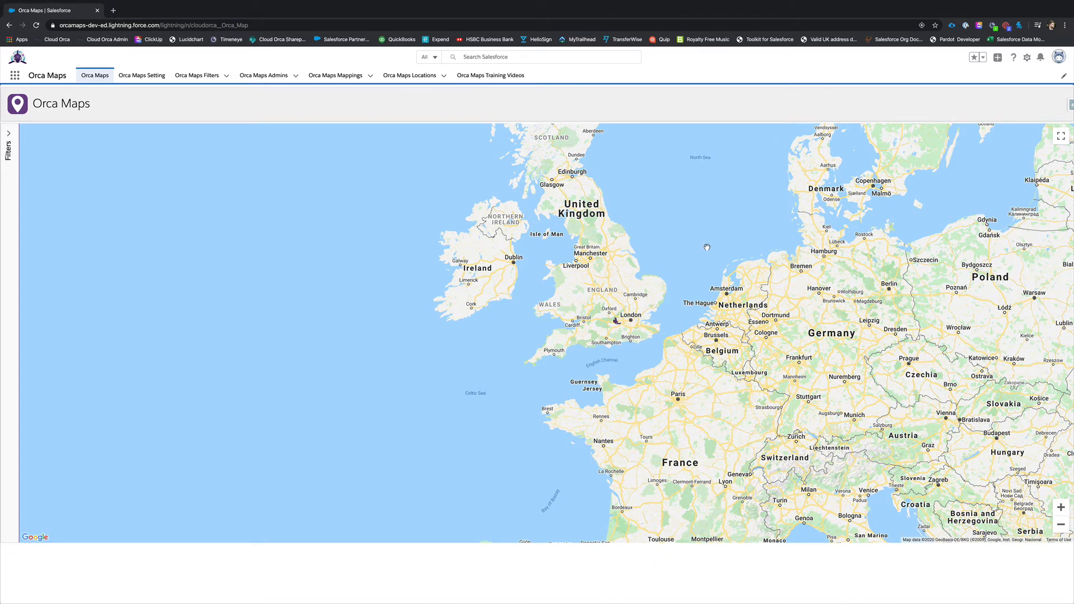
pyautogui.moveTo(707, 247); pyautogui.dragTo(697, 246)
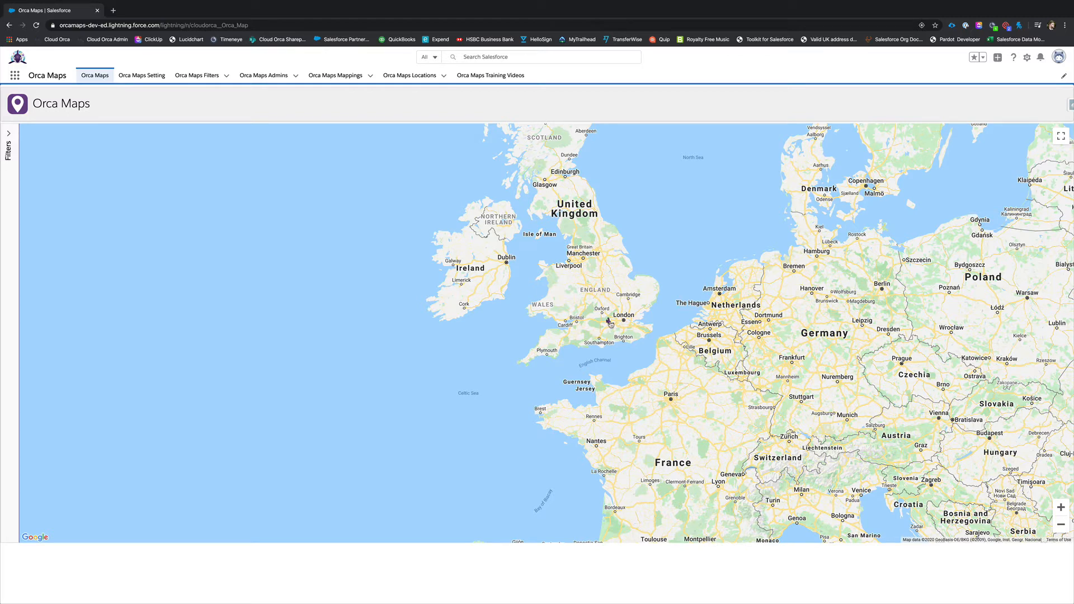
pyautogui.click(1061, 525)
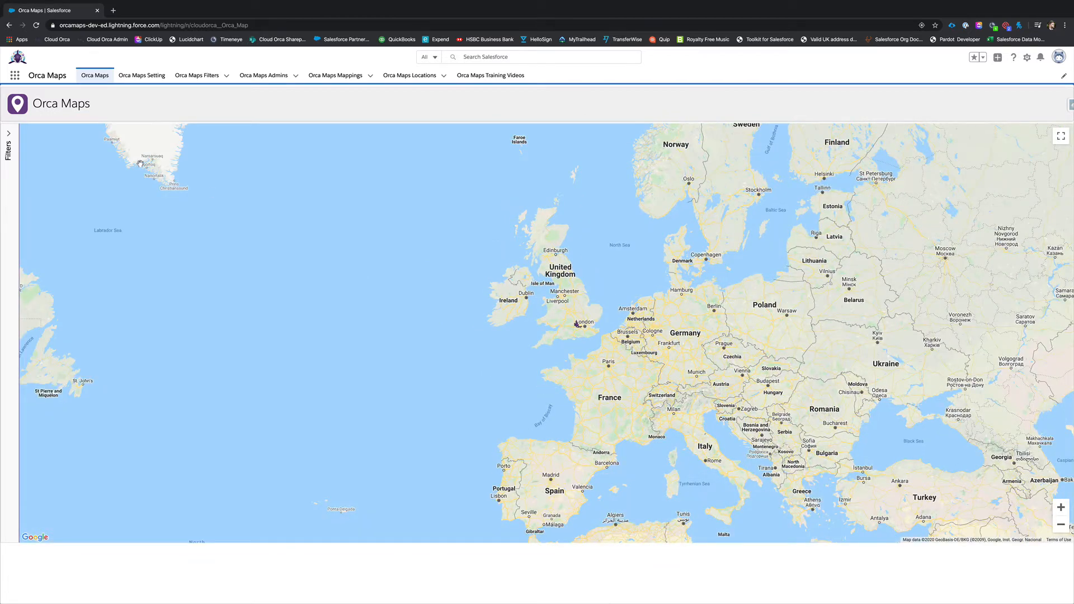
# - Expand the map filters and review the objects available for plotting
pyautogui.click(8, 135)
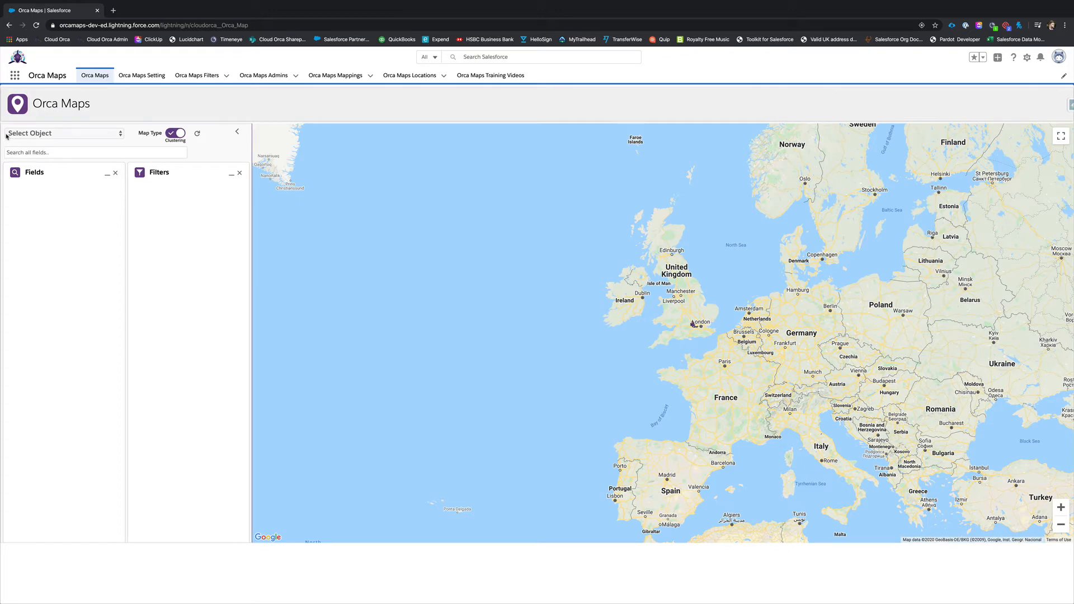
pyautogui.click(72, 133)
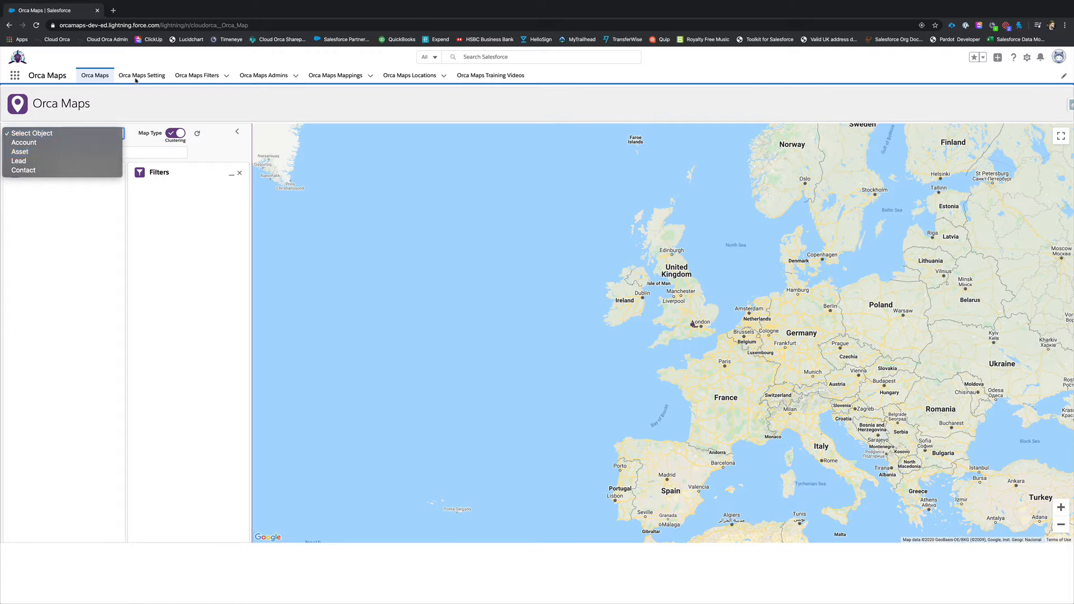
pyautogui.click(180, 108)
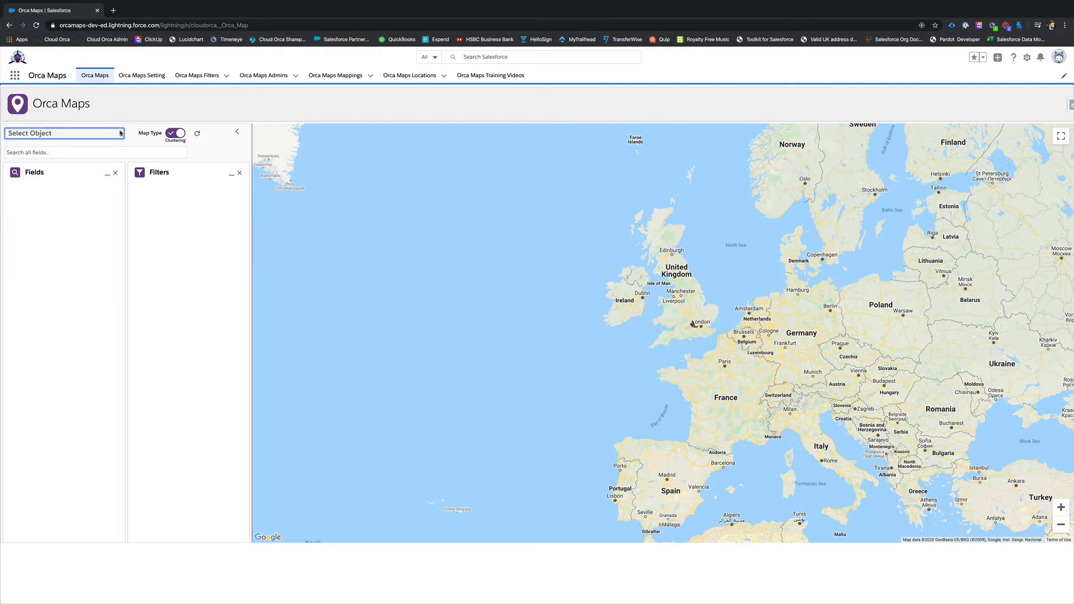
# - Toggle the map type between Normal and Clustering, ending on Clustering
pyautogui.click(174, 134)
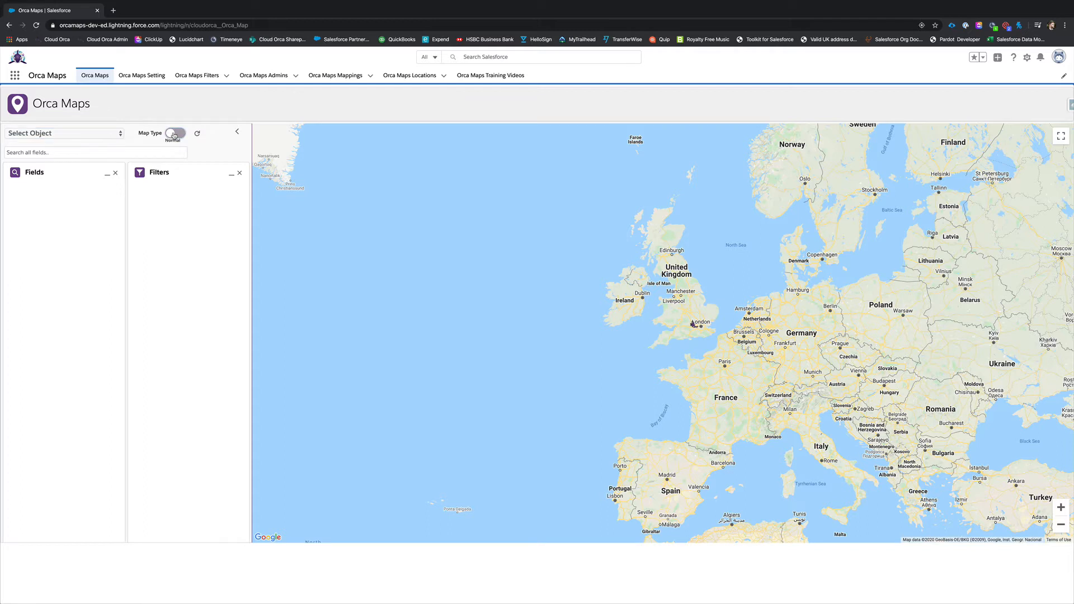
pyautogui.click(174, 135)
pyautogui.click(174, 135)
pyautogui.click(174, 136)
# - Choose Contact as the object to plot on the map
pyautogui.click(118, 136)
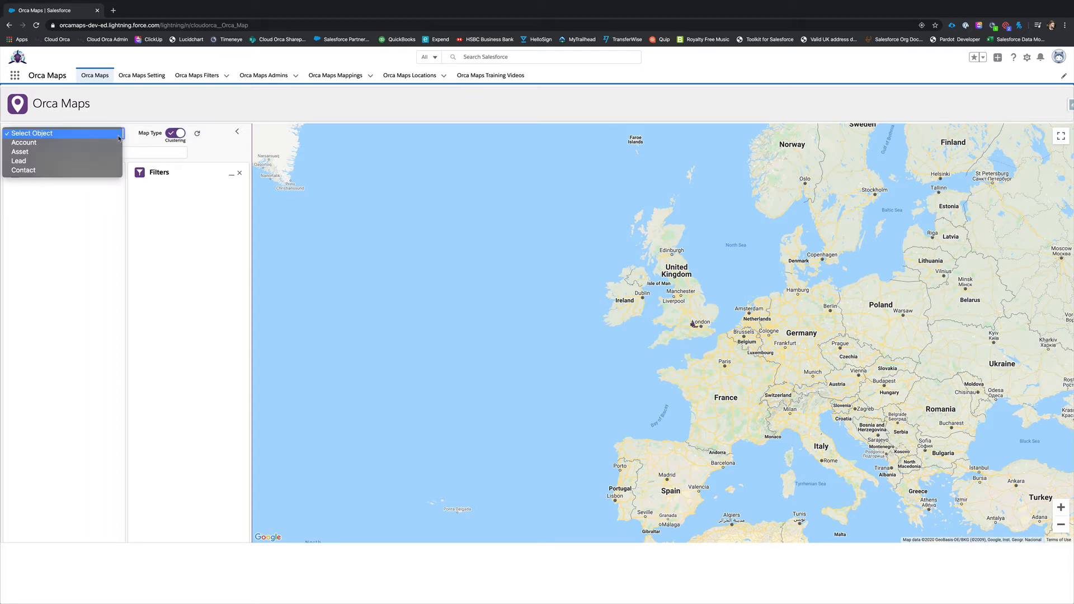
pyautogui.click(49, 170)
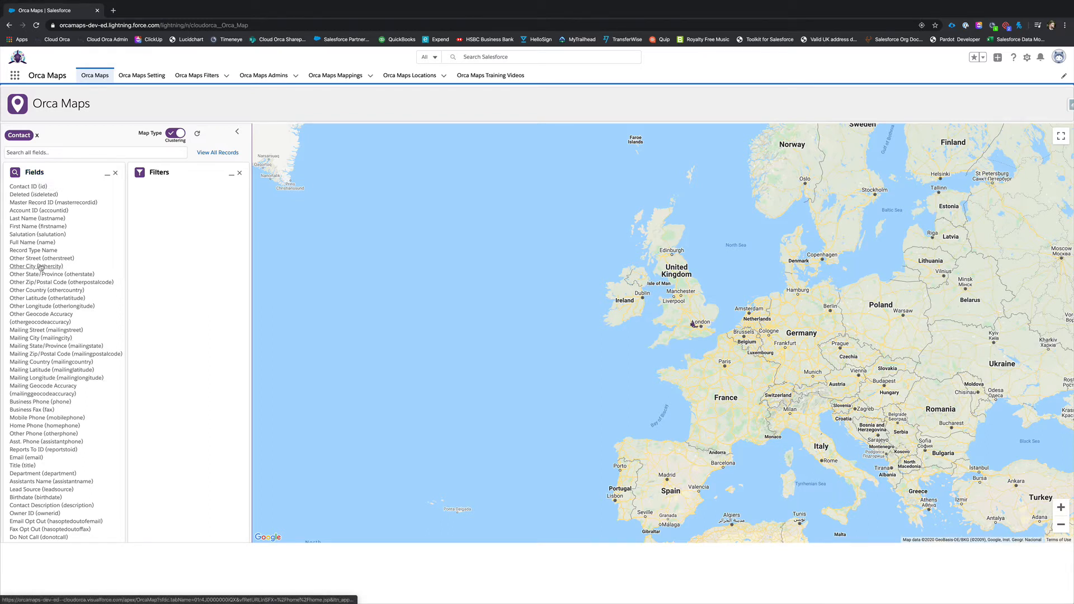
# - Try adding the contact's Full Name field as a filter, removing it each time
pyautogui.click(22, 244)
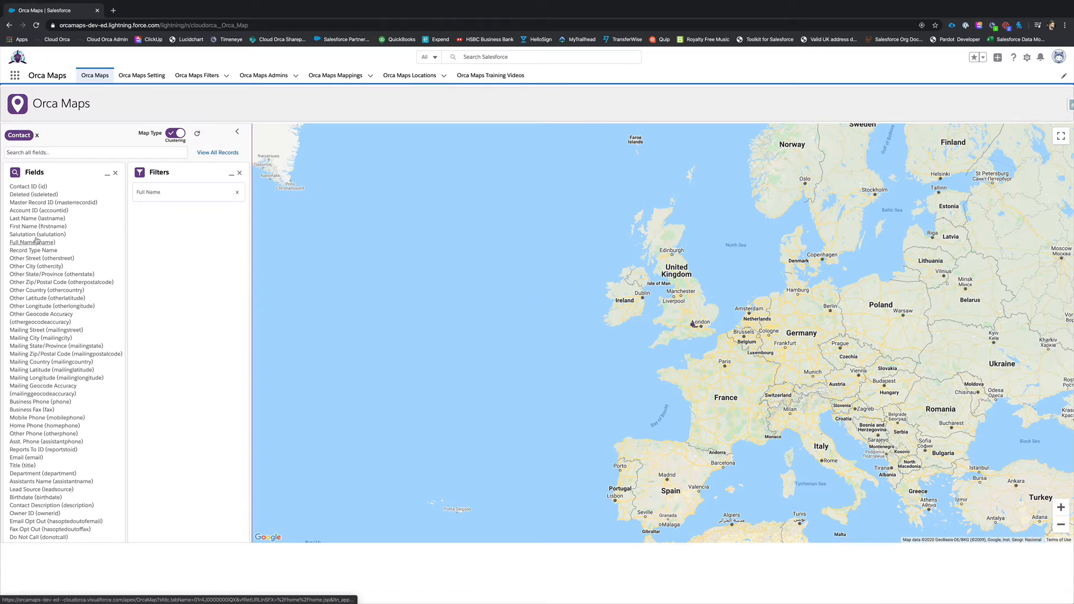
pyautogui.click(236, 193)
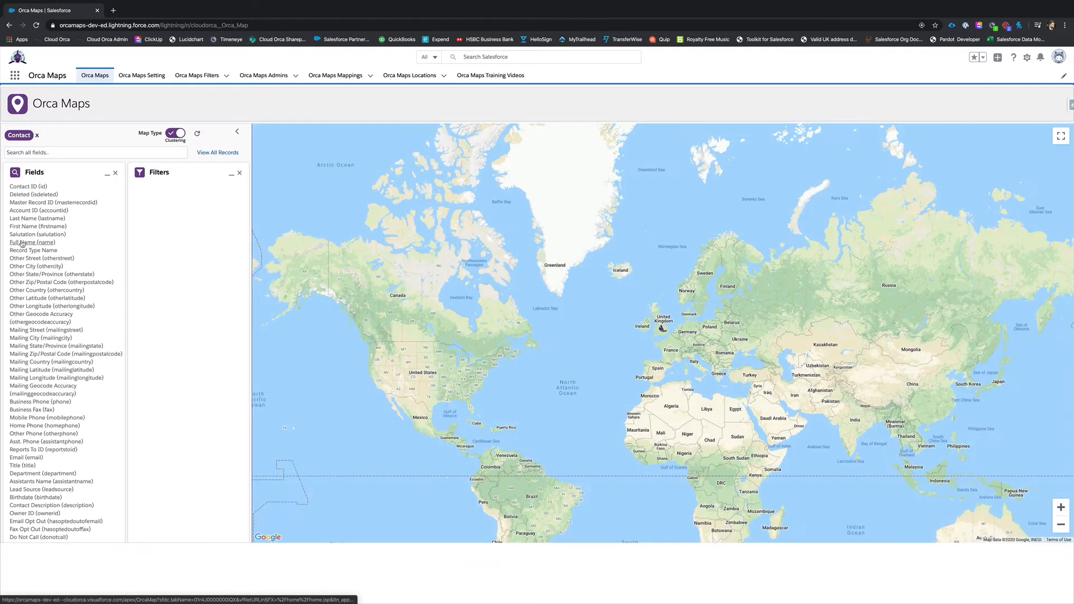
pyautogui.moveTo(18, 242); pyautogui.dragTo(165, 240)
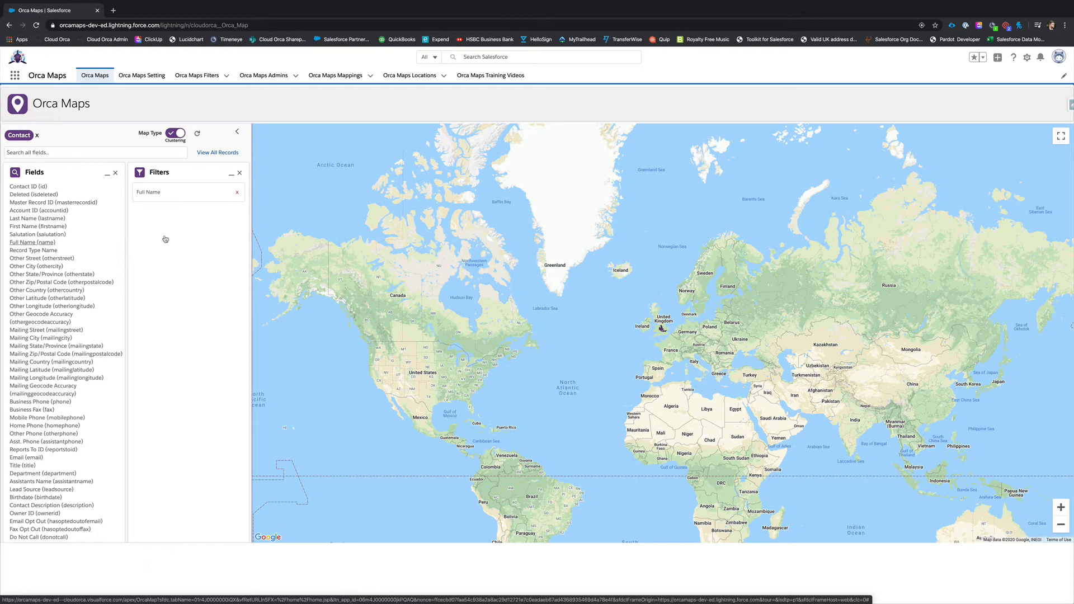
pyautogui.click(237, 192)
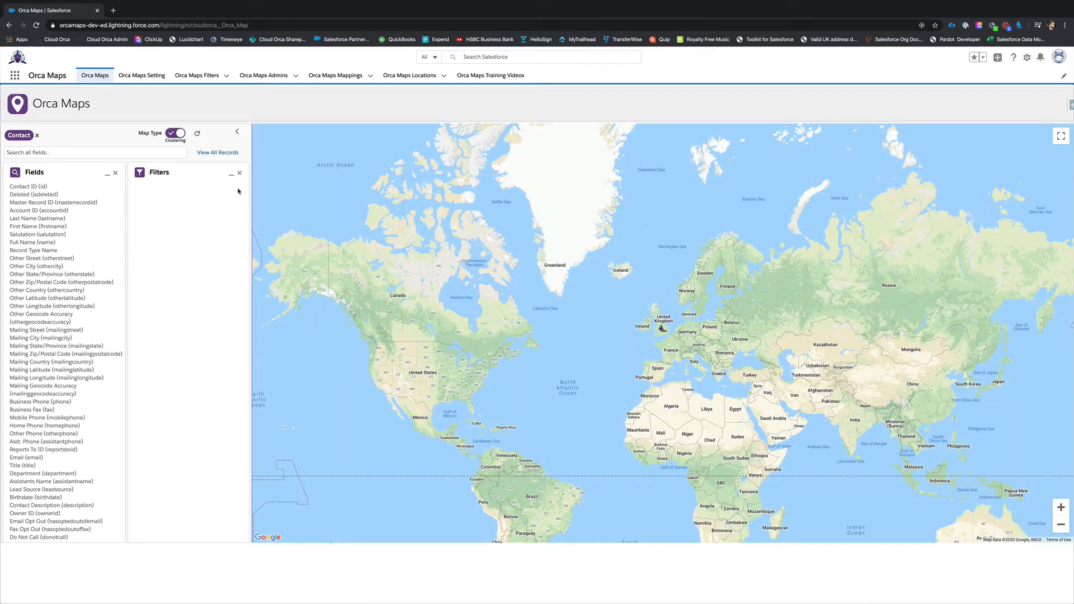
# - Show all contact records through a Created Date filter with the All Time range and black markers
pyautogui.click(221, 153)
pyautogui.click(155, 193)
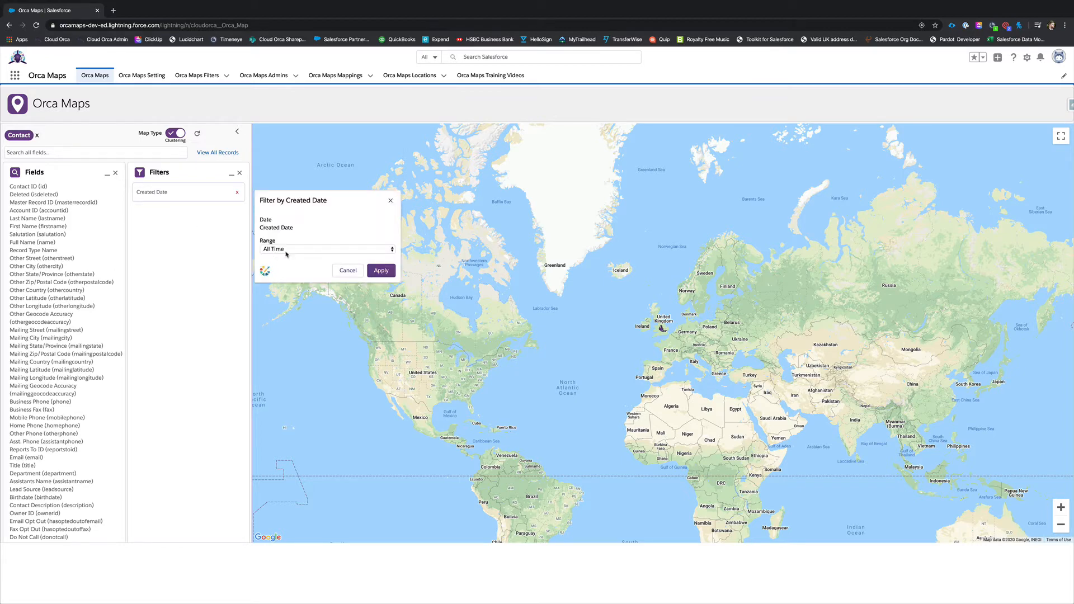
pyautogui.click(264, 272)
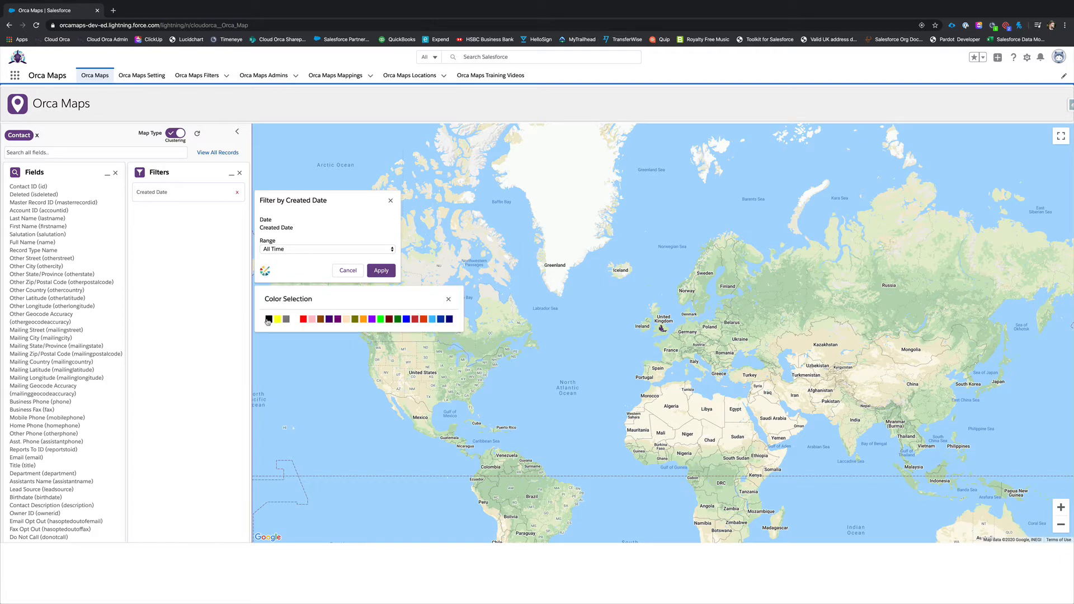
pyautogui.click(268, 320)
pyautogui.click(381, 270)
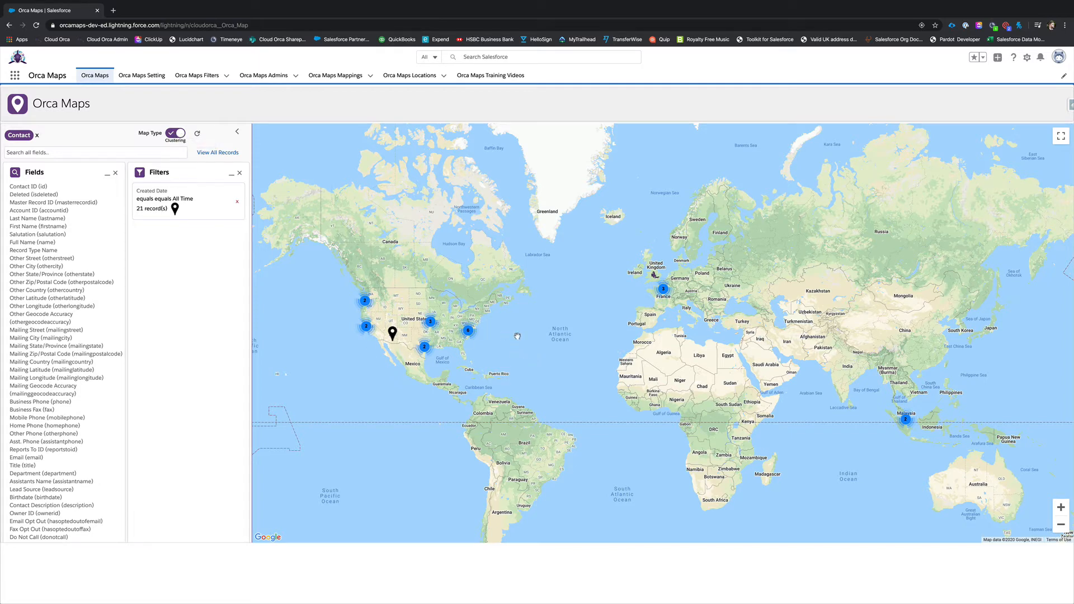
# - Drill into the contact cluster on the US East Coast down to street level in New York
pyautogui.moveTo(518, 336); pyautogui.dragTo(472, 336)
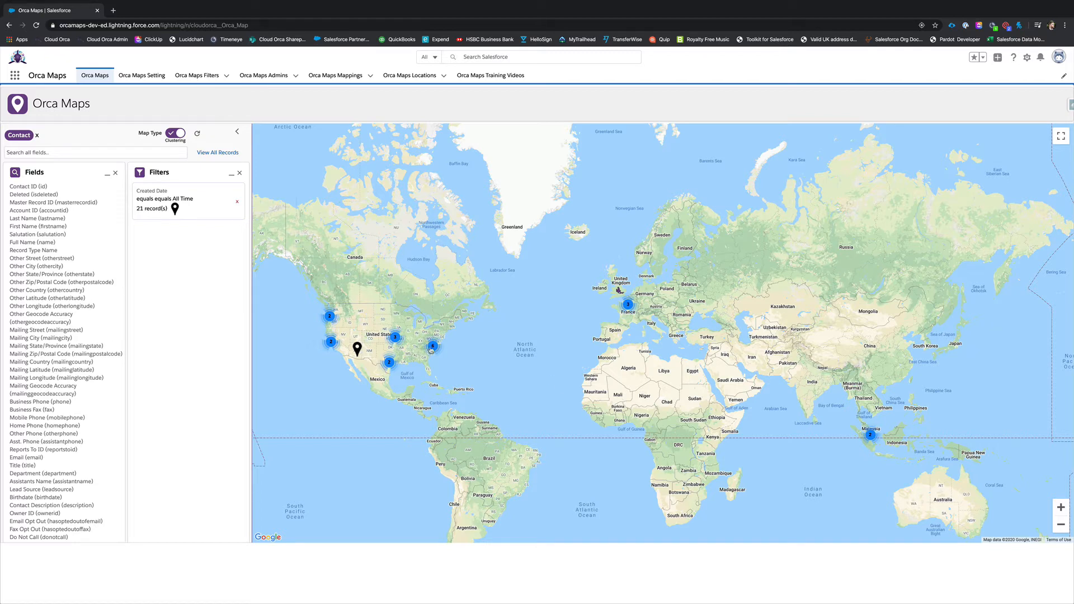
pyautogui.click(432, 347)
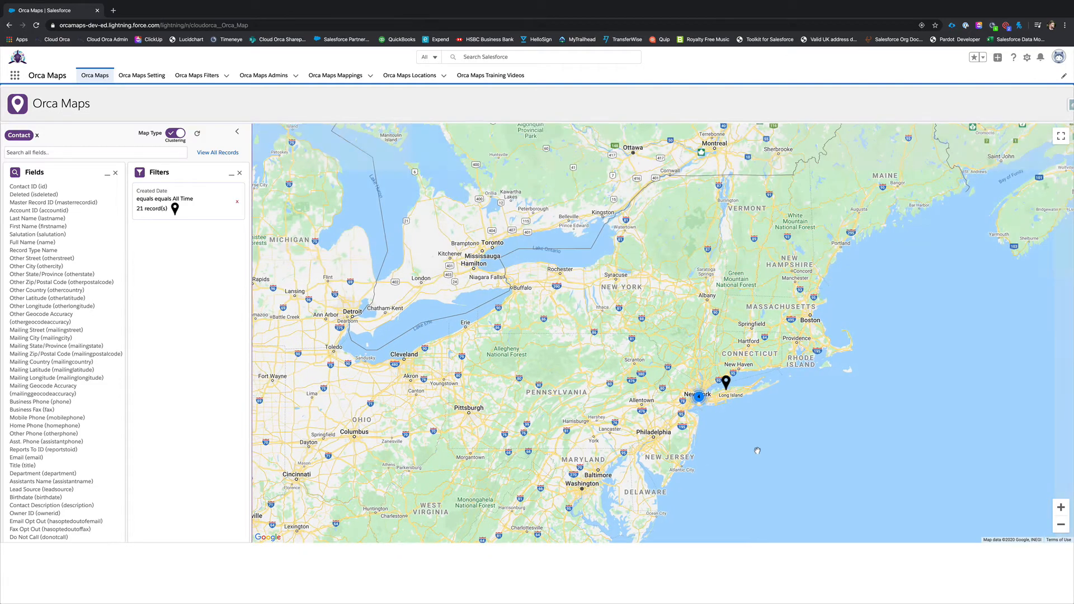
pyautogui.click(700, 397)
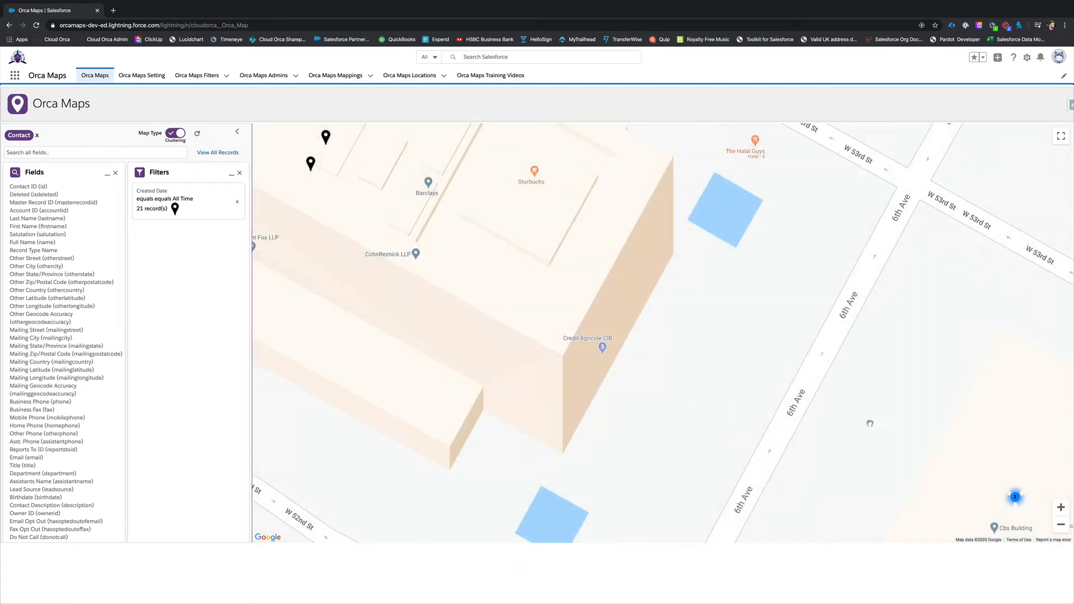
# - Return from New York to the world view, examining how the contact clusters regroup at each scale
pyautogui.click(1061, 525)
pyautogui.click(1060, 526)
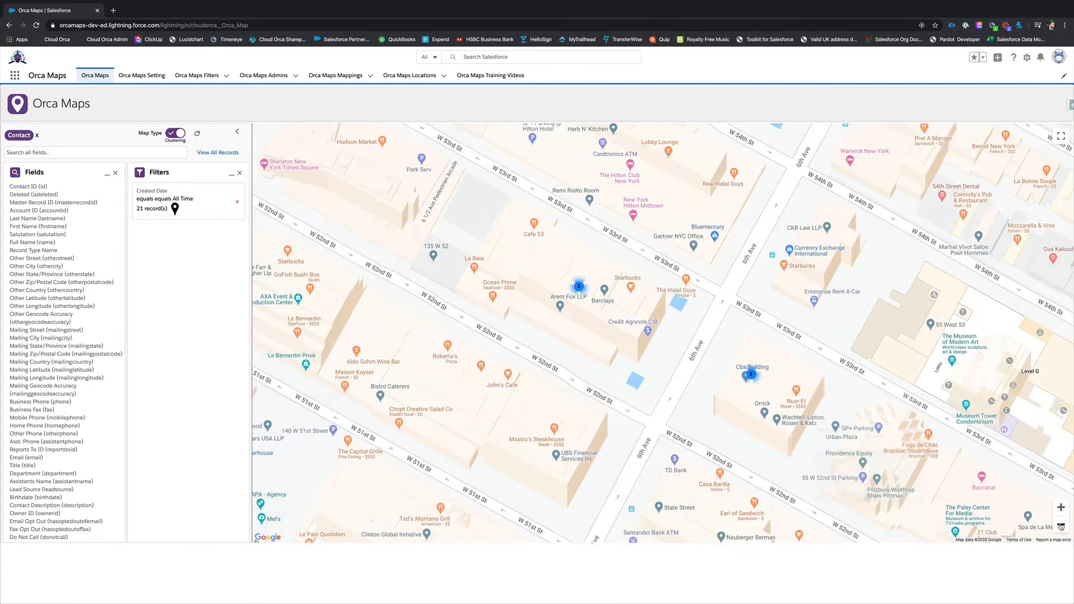
pyautogui.click(1060, 526)
pyautogui.click(1061, 526)
pyautogui.click(1061, 526)
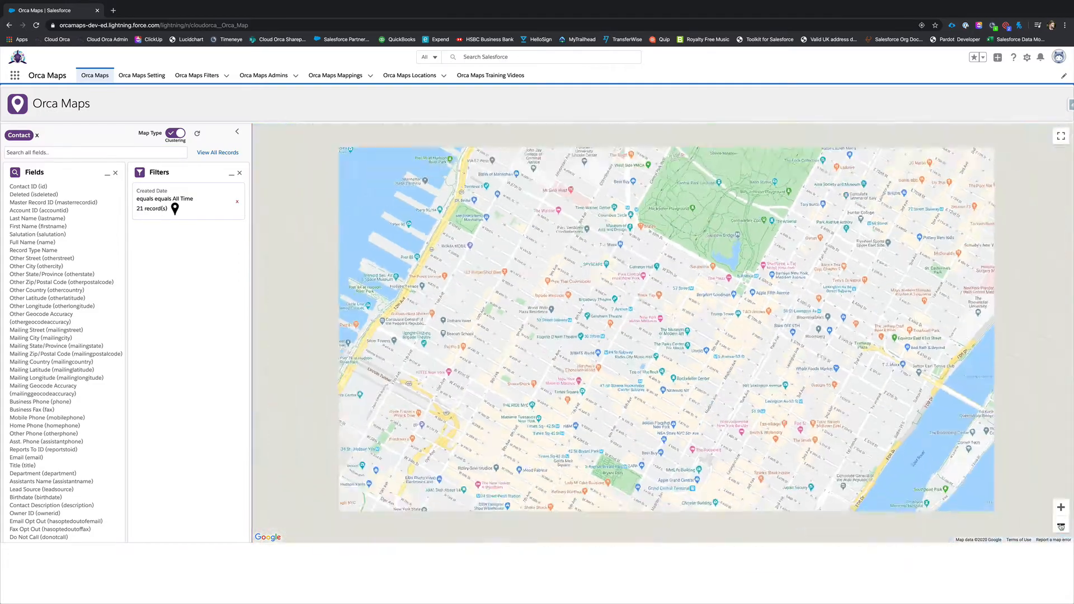
pyautogui.click(1061, 526)
pyautogui.click(1060, 526)
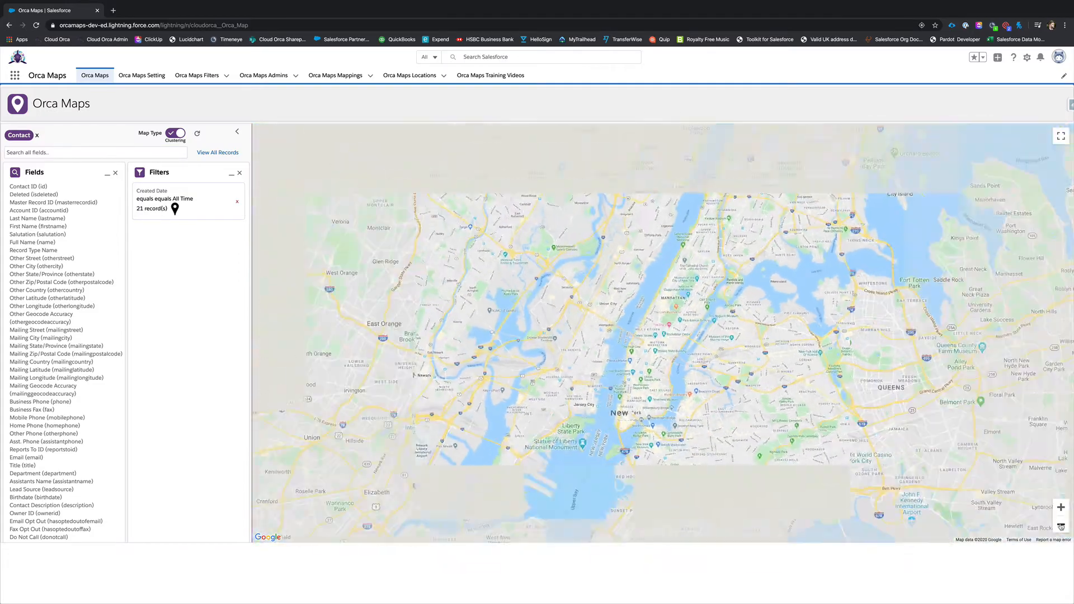
pyautogui.click(1061, 526)
pyautogui.click(1060, 525)
pyautogui.click(1061, 526)
pyautogui.click(1060, 526)
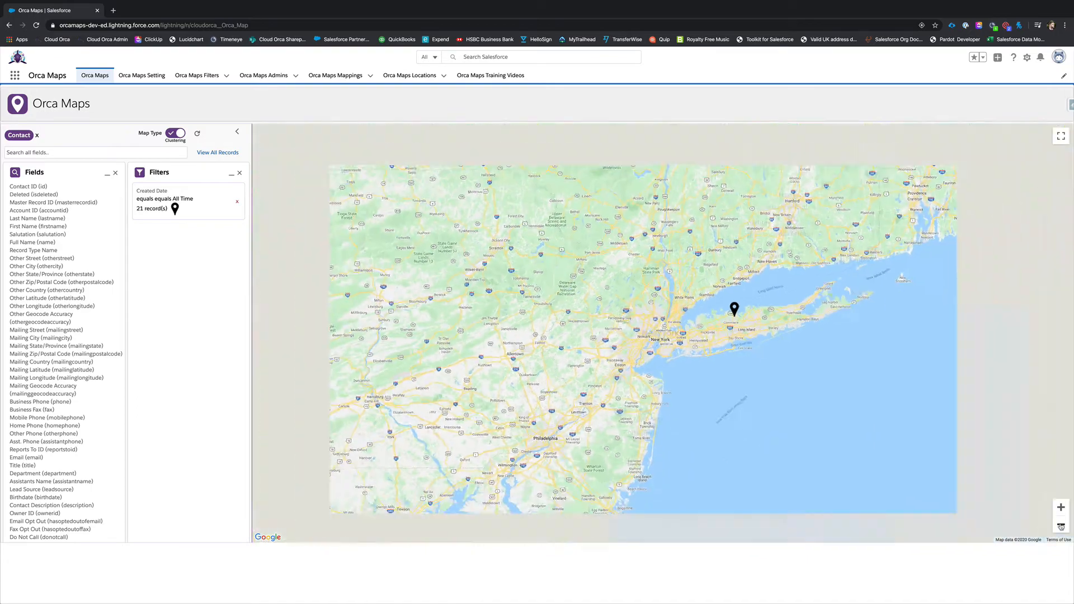
pyautogui.click(1061, 526)
pyautogui.click(1061, 525)
pyautogui.click(1060, 526)
pyautogui.click(1061, 526)
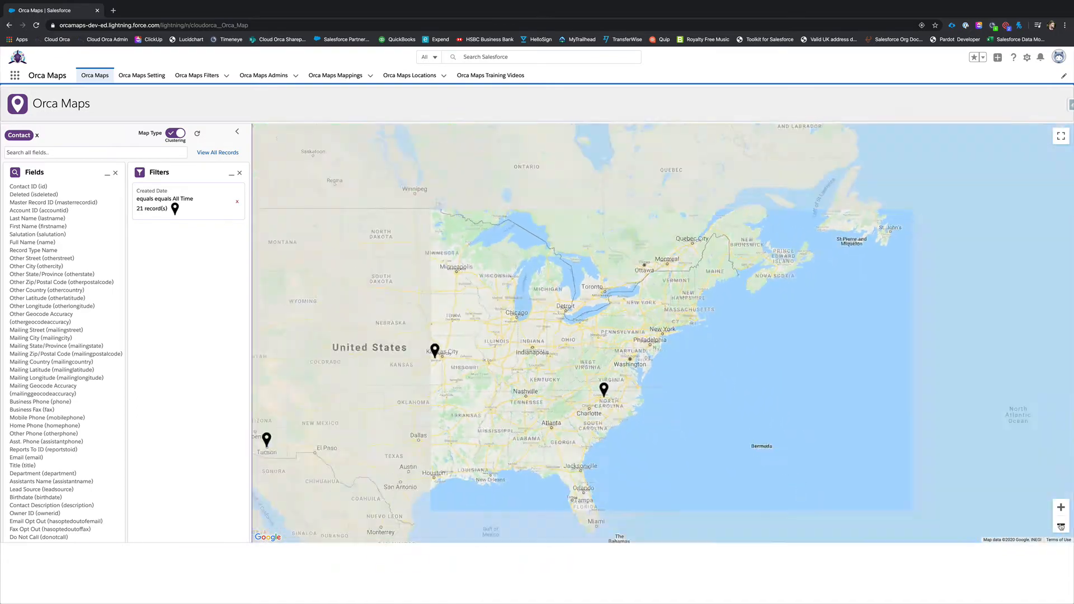
pyautogui.moveTo(714, 377); pyautogui.dragTo(842, 311)
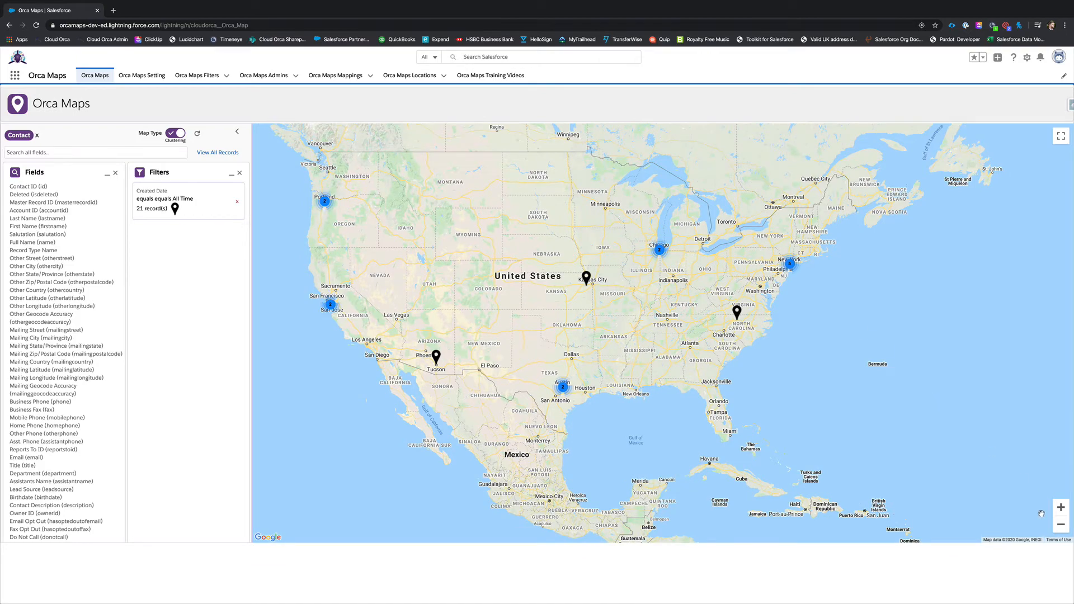
pyautogui.click(1060, 526)
pyautogui.click(1060, 526)
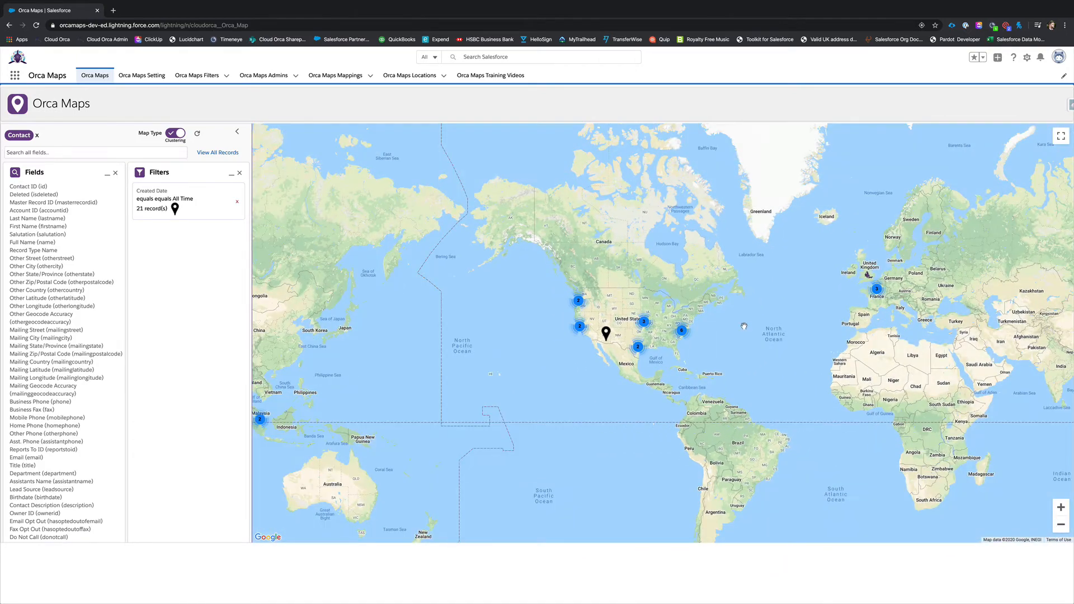
pyautogui.moveTo(743, 327); pyautogui.dragTo(560, 325)
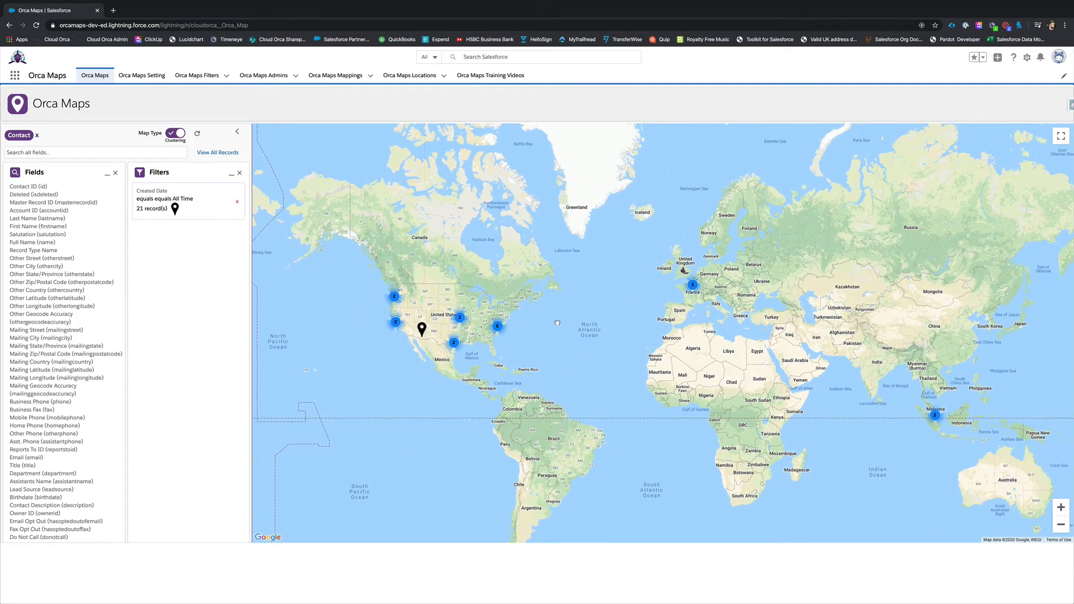
# - Switch the map type to Normal and refresh the map
pyautogui.click(177, 133)
pyautogui.click(197, 134)
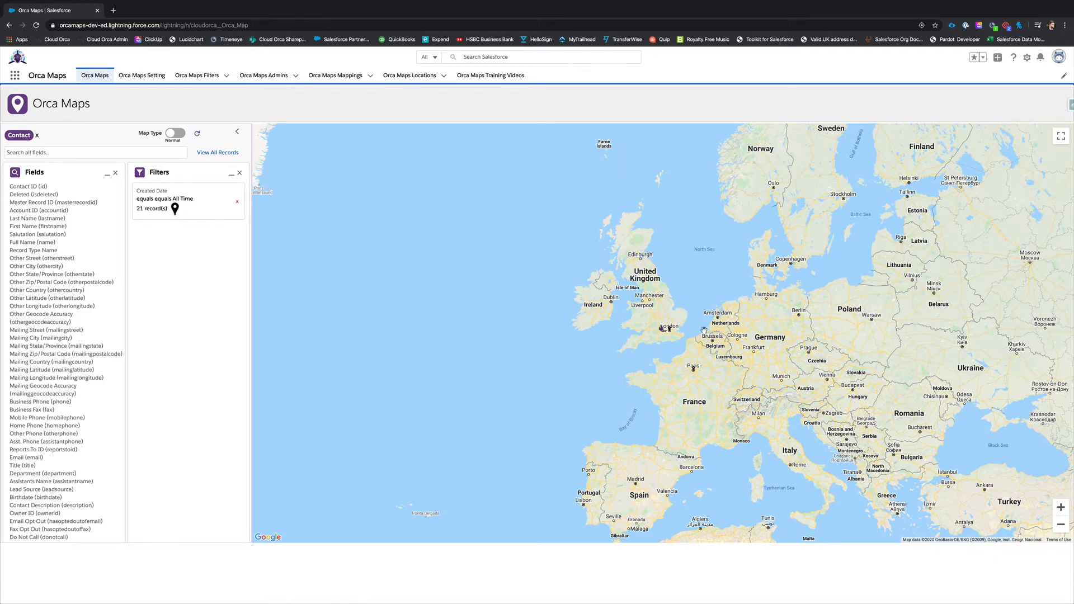
# - Show the details of the northernmost contact marker on the US West Coast
pyautogui.click(1062, 525)
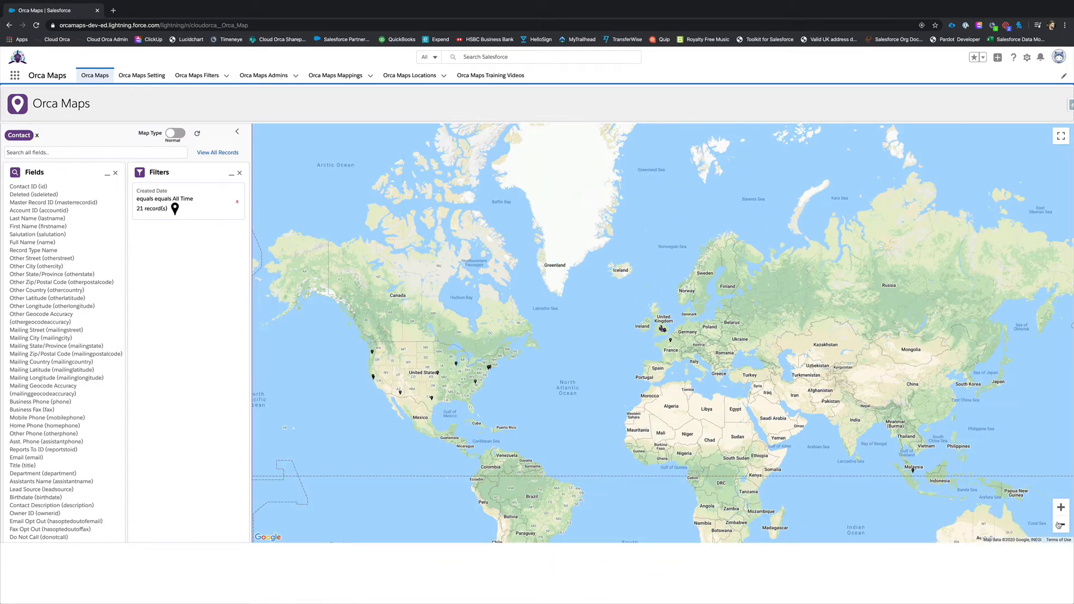
pyautogui.moveTo(353, 351); pyautogui.dragTo(415, 310)
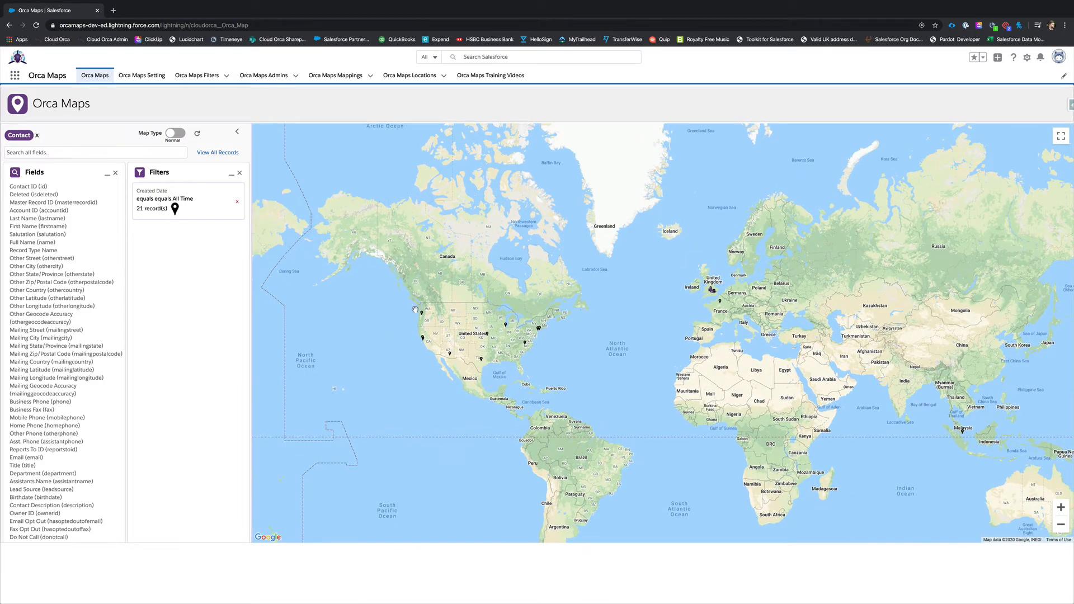
pyautogui.click(422, 313)
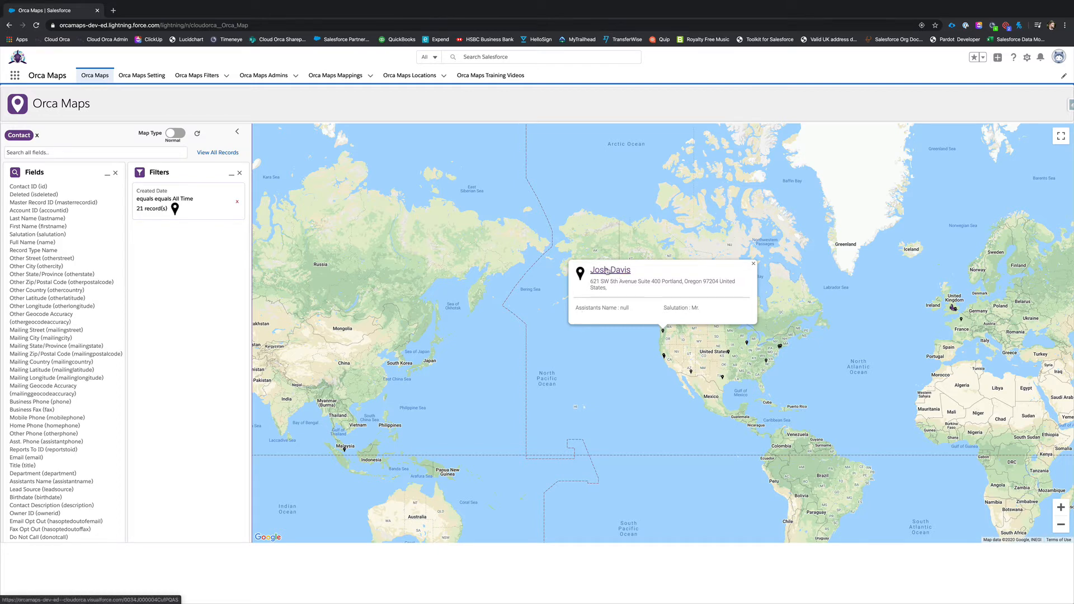
# - Examine the opened contact's address, assistant's name and salutation, and close the details card
pyautogui.moveTo(592, 281); pyautogui.dragTo(614, 289)
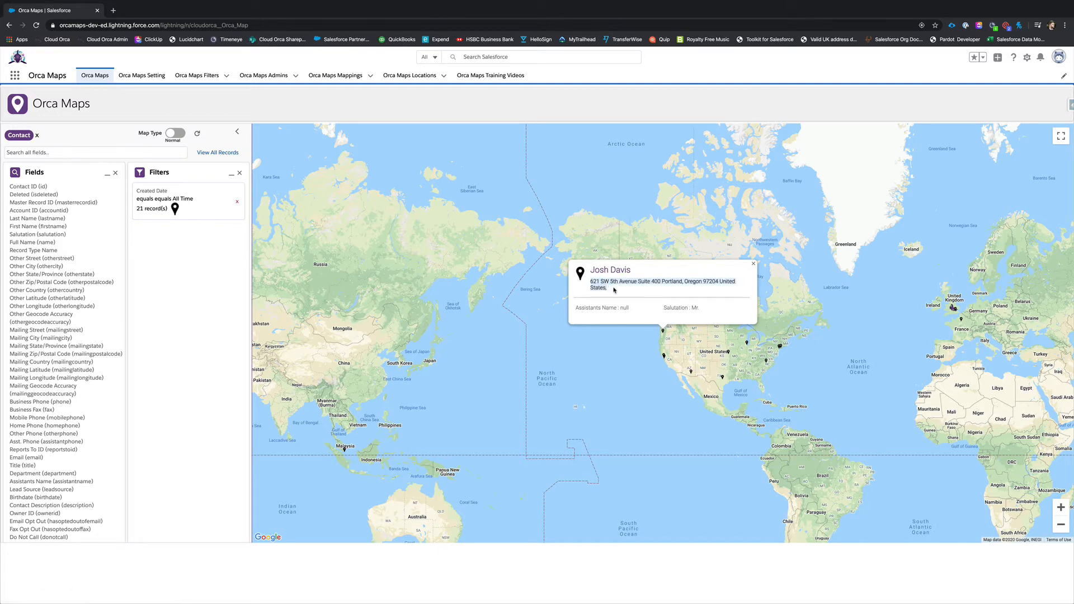
pyautogui.click(613, 290)
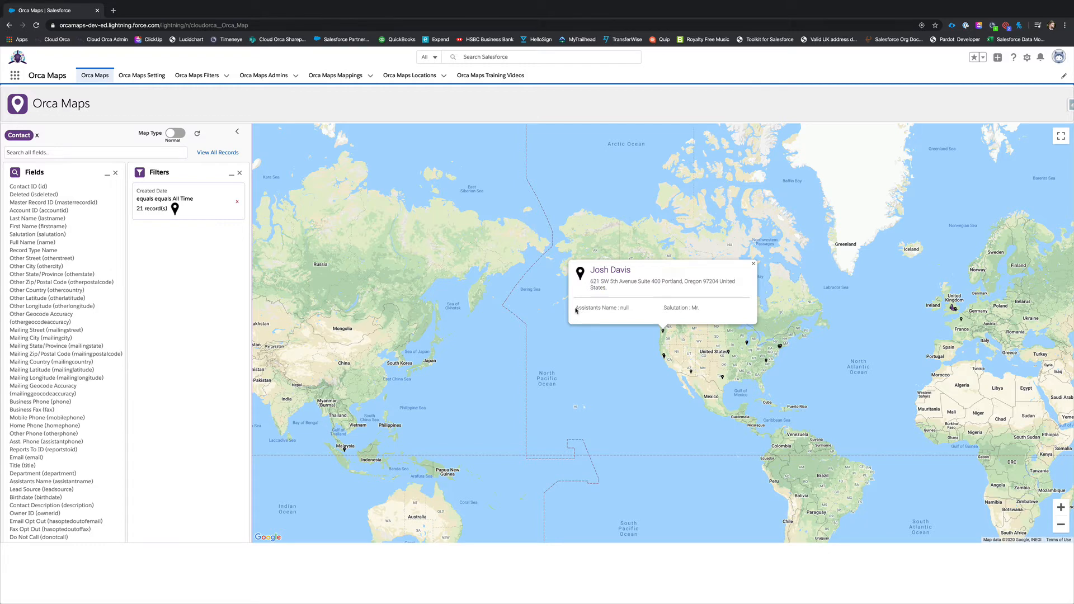
pyautogui.moveTo(575, 307); pyautogui.dragTo(723, 310)
pyautogui.click(684, 310)
pyautogui.click(724, 310)
pyautogui.click(754, 265)
pyautogui.moveTo(899, 370); pyautogui.dragTo(672, 336)
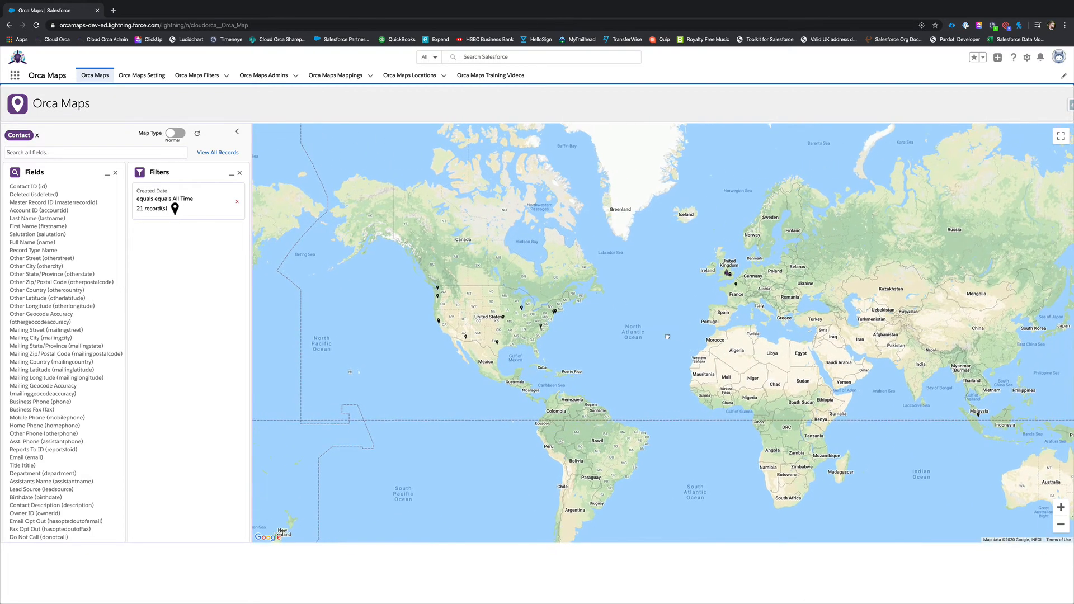
# - Switch the map type back to Clustering and refresh the map
pyautogui.click(175, 134)
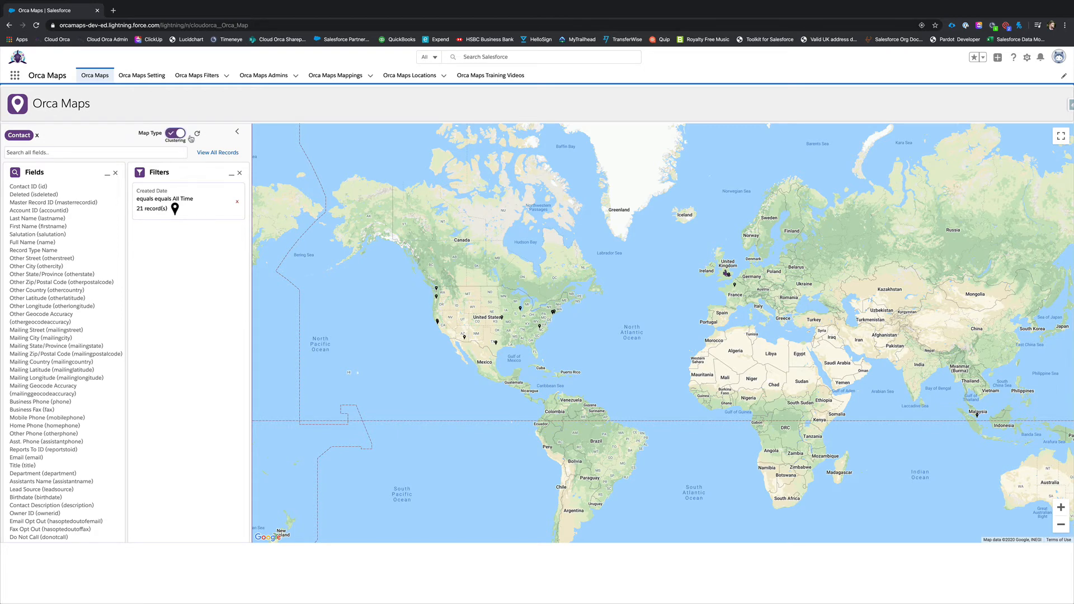
pyautogui.click(197, 134)
pyautogui.moveTo(636, 376); pyautogui.dragTo(661, 313)
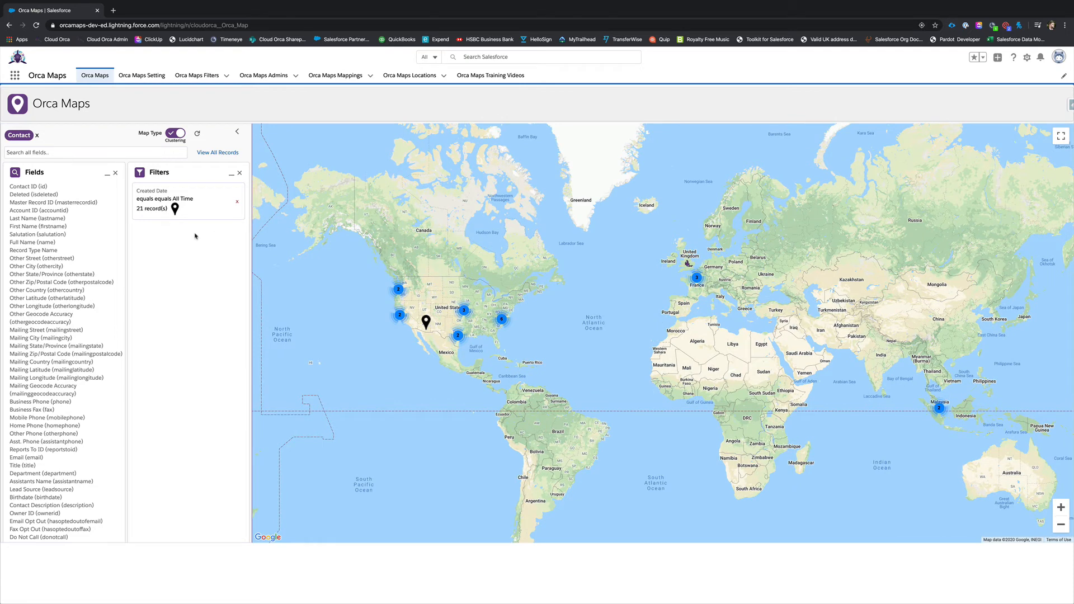
# - Change the Created Date filter's marker colour to purple and apply it
pyautogui.click(186, 207)
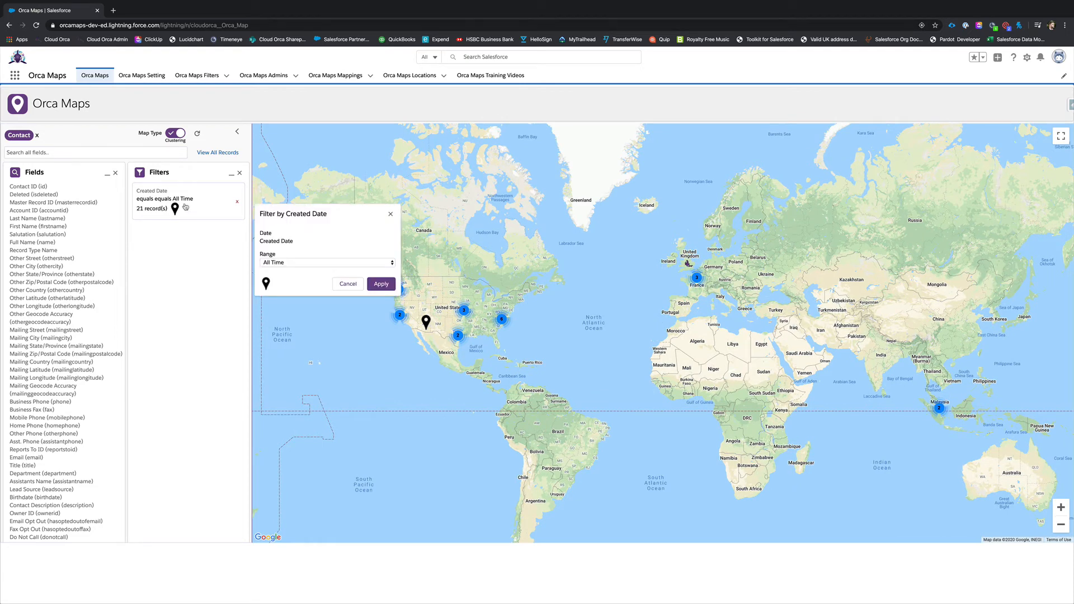
pyautogui.click(266, 284)
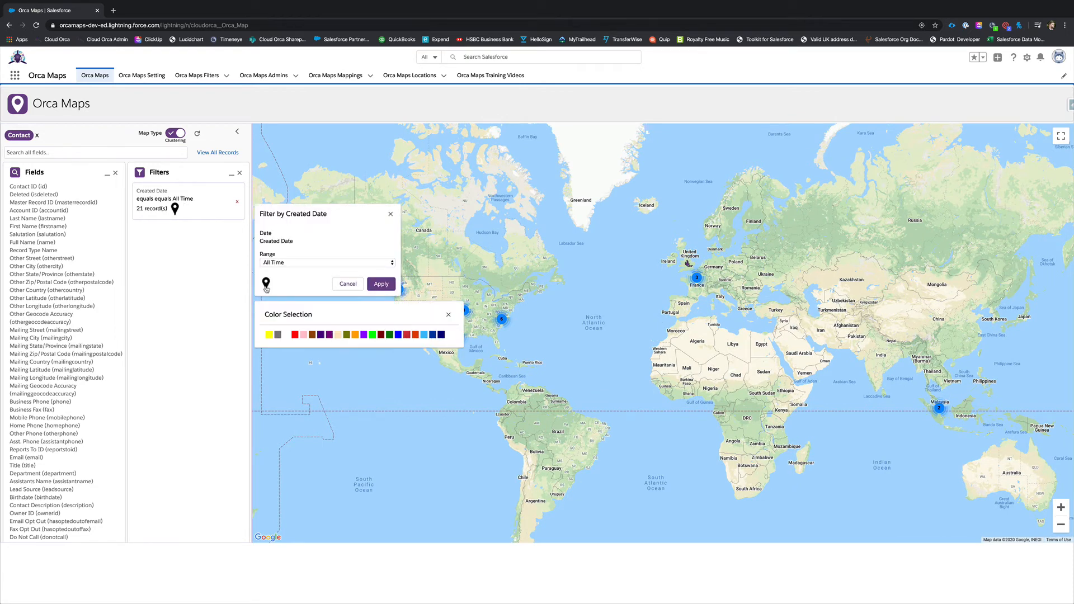
pyautogui.click(364, 335)
pyautogui.click(380, 285)
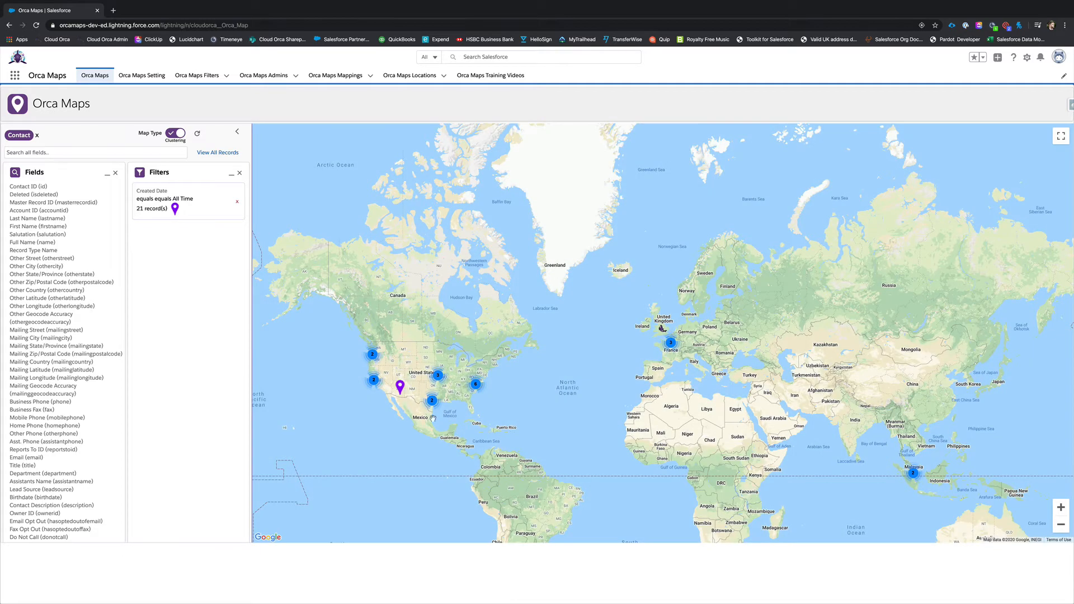
pyautogui.moveTo(560, 391); pyautogui.dragTo(558, 329)
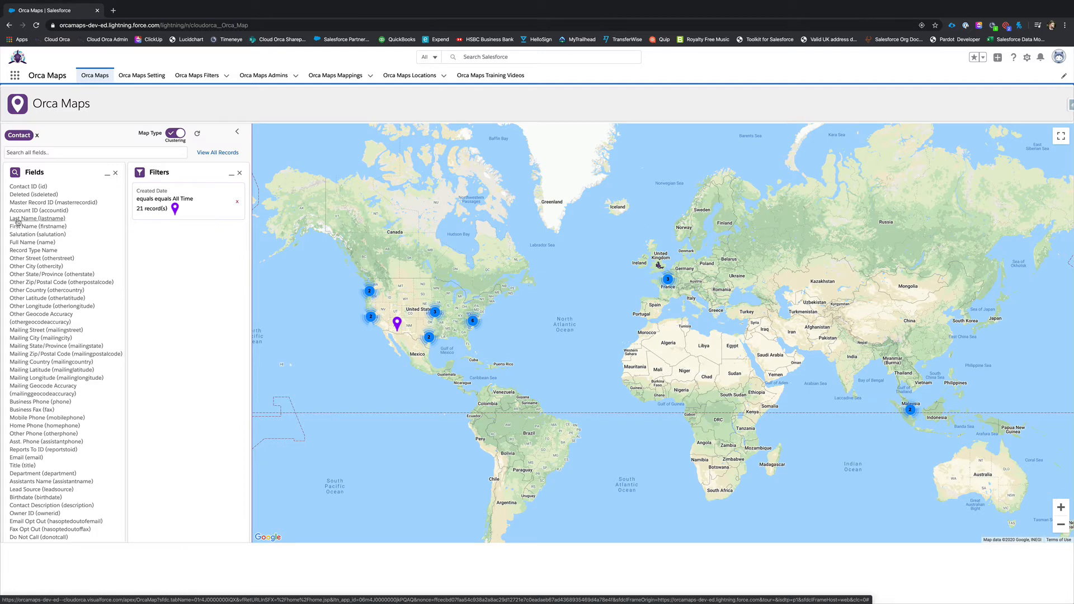
# - Add a First Name filter that equals one contact's first name, with a black marker, and apply it
pyautogui.moveTo(17, 229); pyautogui.dragTo(171, 234)
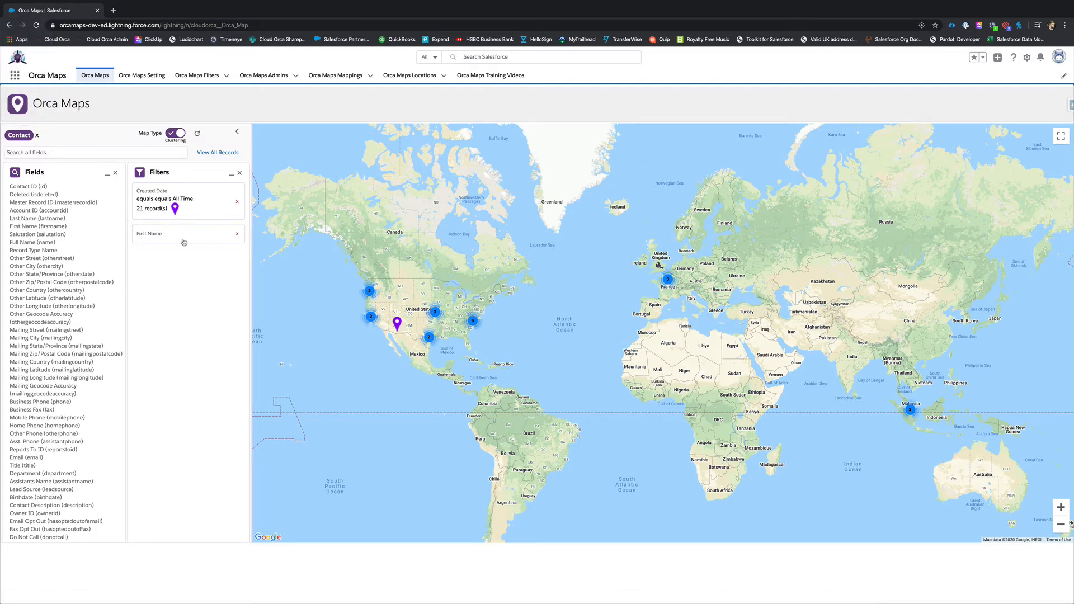
pyautogui.click(186, 240)
pyautogui.click(291, 286)
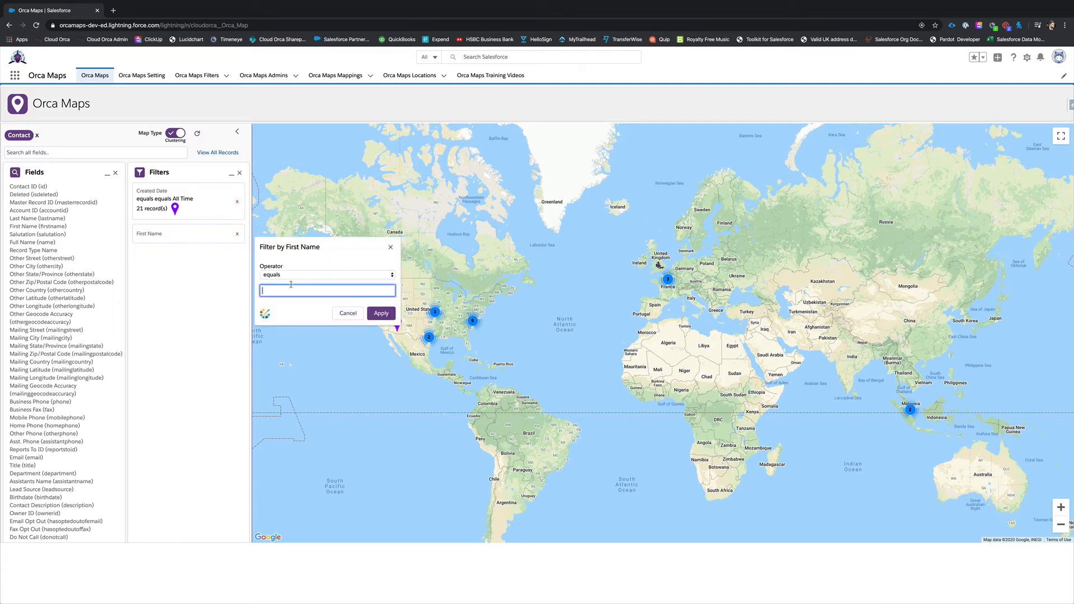
pyautogui.write('Jomark')
pyautogui.click(265, 312)
pyautogui.click(271, 359)
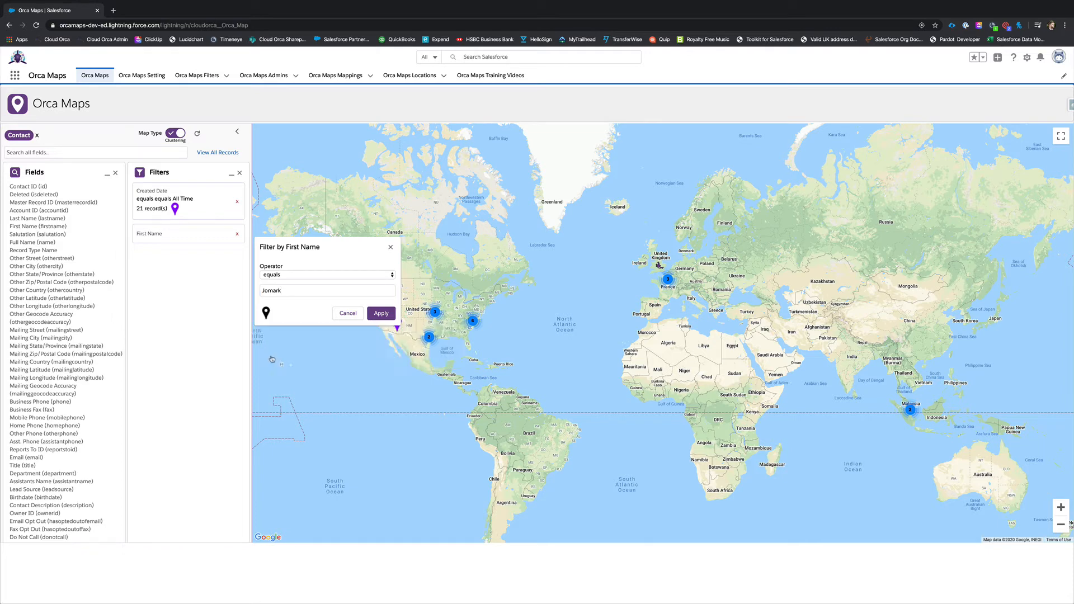
pyautogui.click(381, 314)
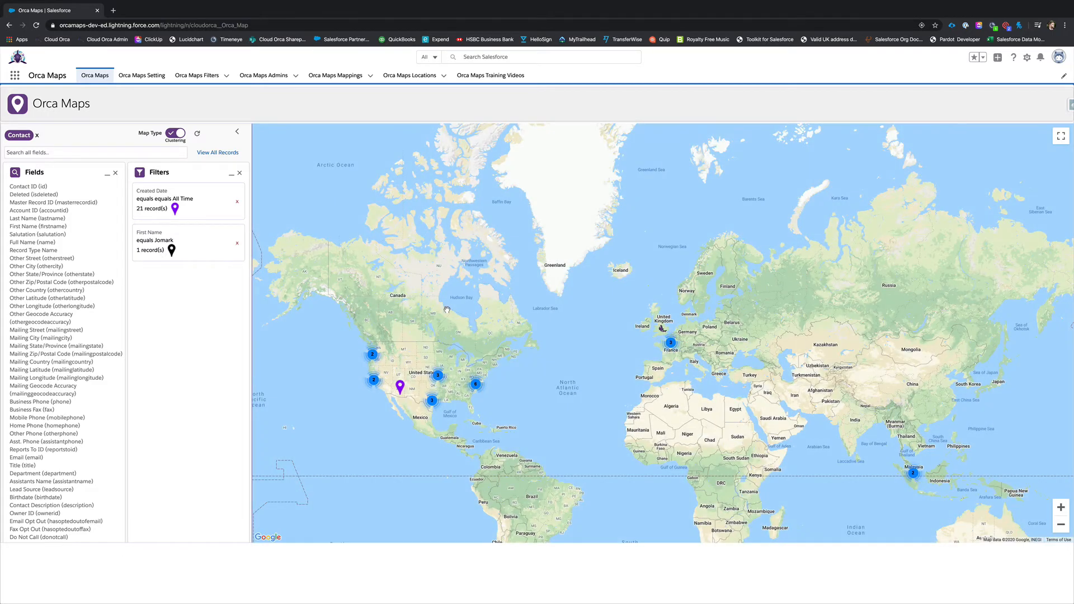
pyautogui.moveTo(748, 421); pyautogui.dragTo(661, 328)
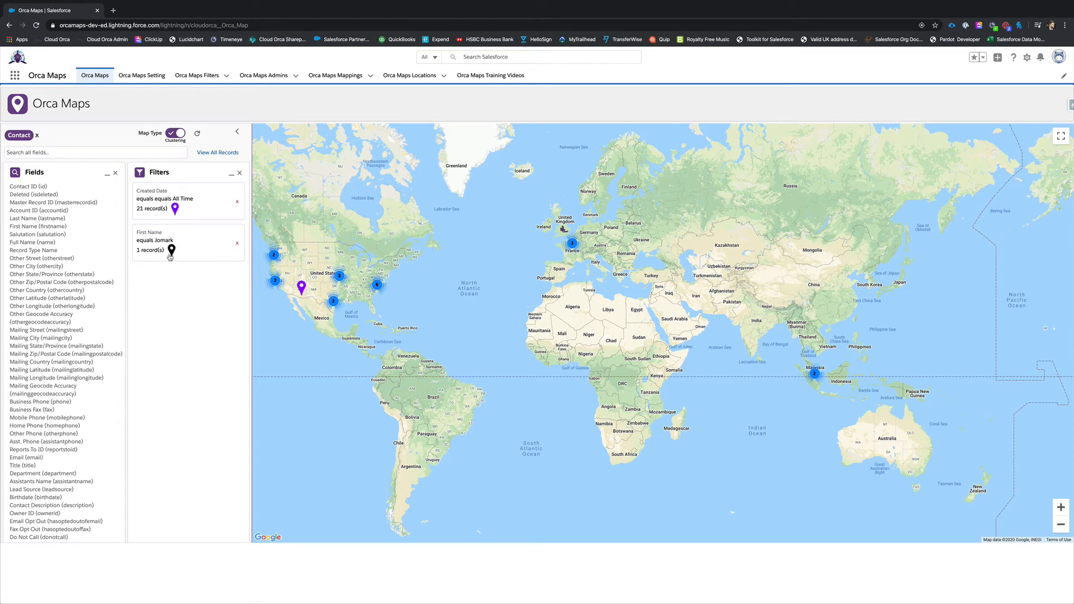
pyautogui.moveTo(563, 250); pyautogui.dragTo(588, 294)
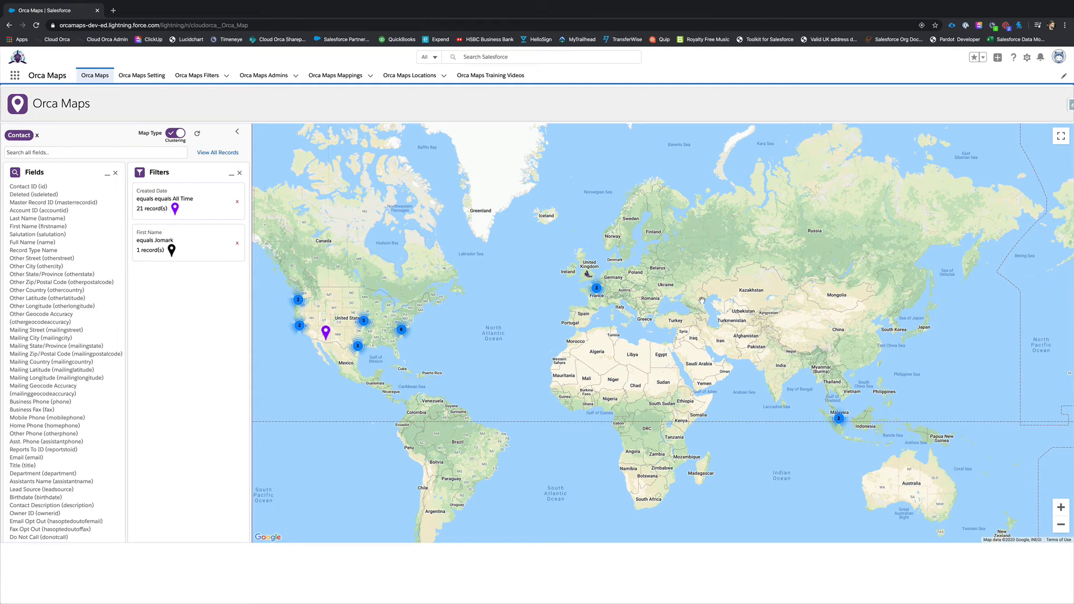
pyautogui.moveTo(701, 301); pyautogui.dragTo(703, 304)
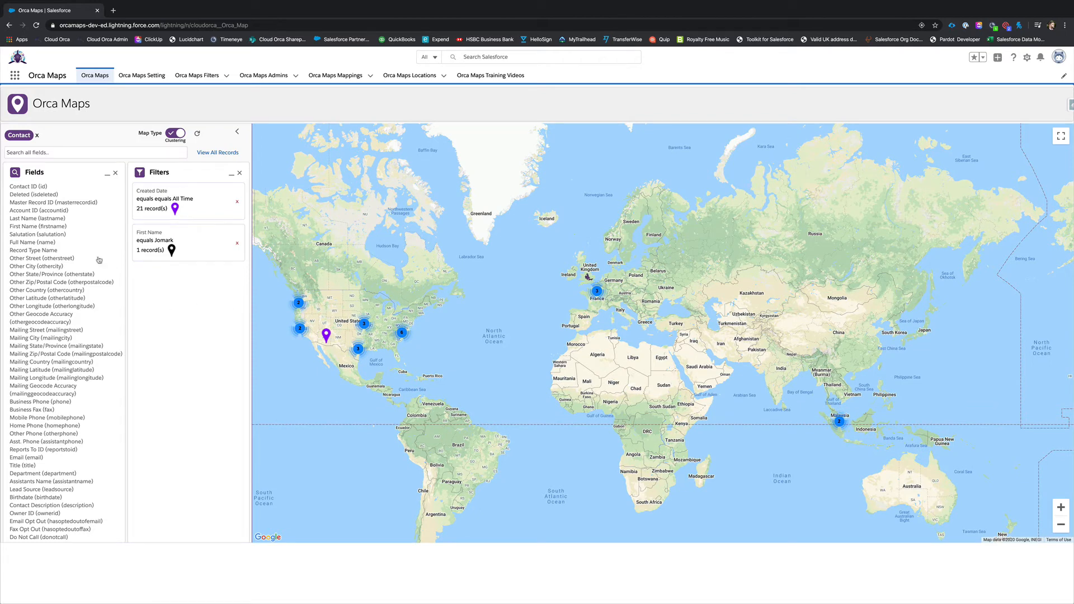
# - Review the operators available for the First Name filter and close it without changes
pyautogui.click(200, 253)
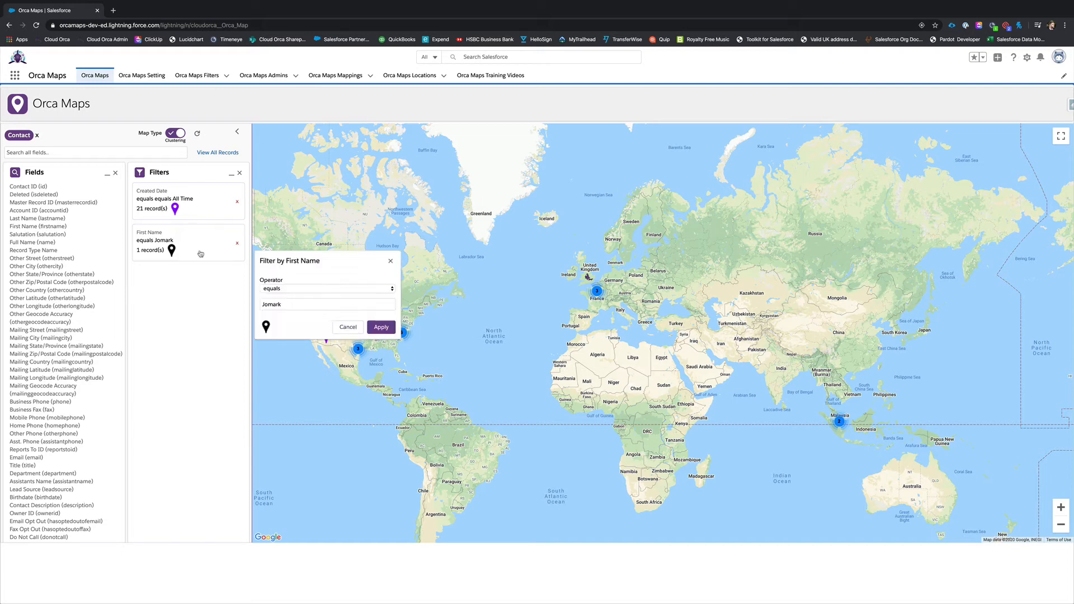
pyautogui.click(298, 289)
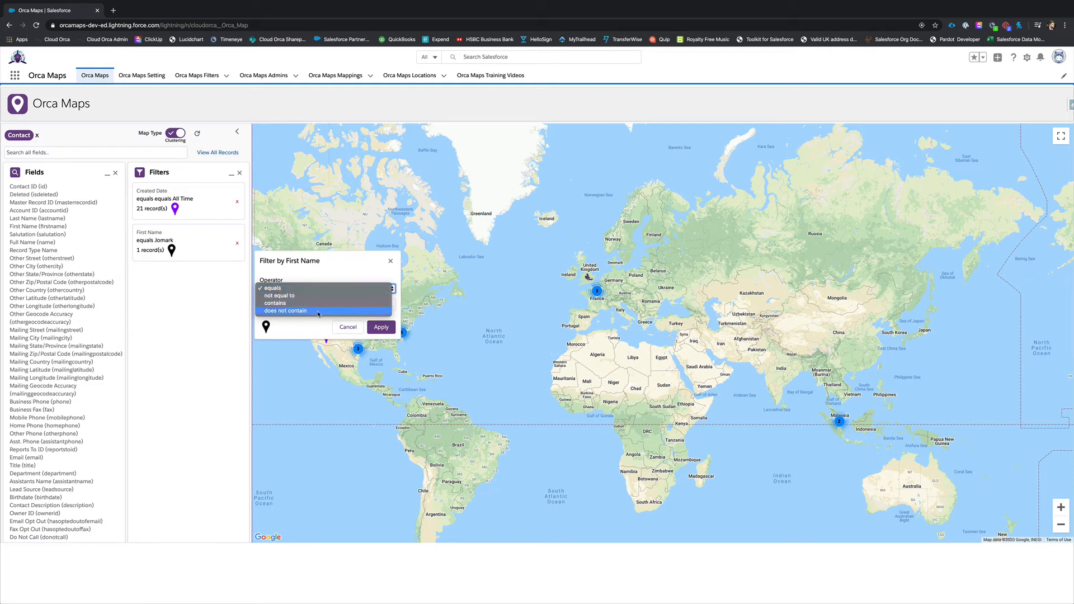
pyautogui.click(309, 287)
pyautogui.click(391, 260)
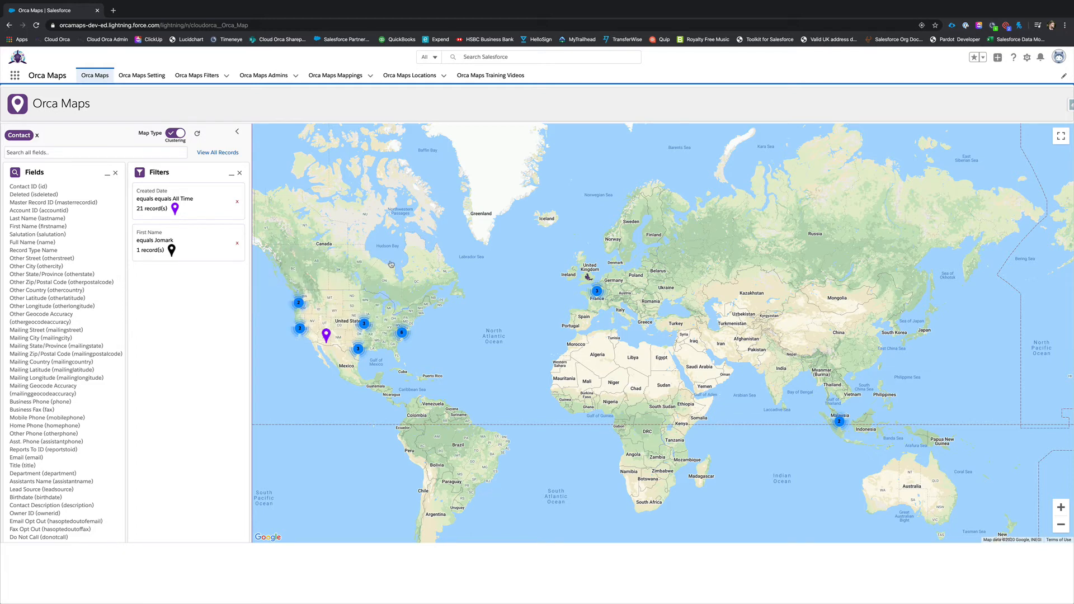
# - Review the range options of the Created Date filter, previewing Custom, and cancel without applying
pyautogui.click(175, 199)
pyautogui.click(296, 256)
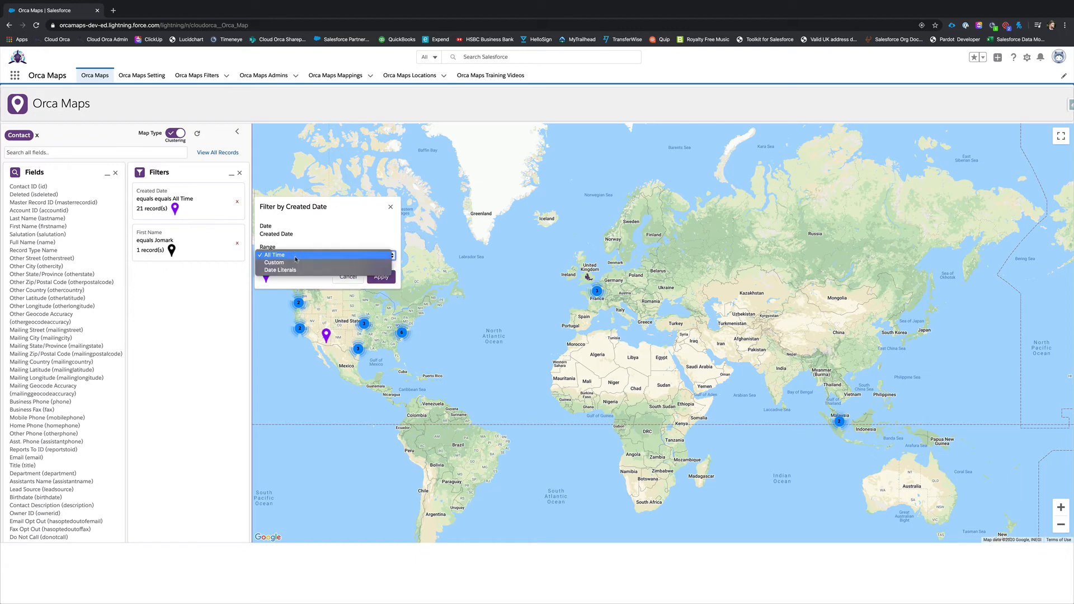
pyautogui.click(275, 263)
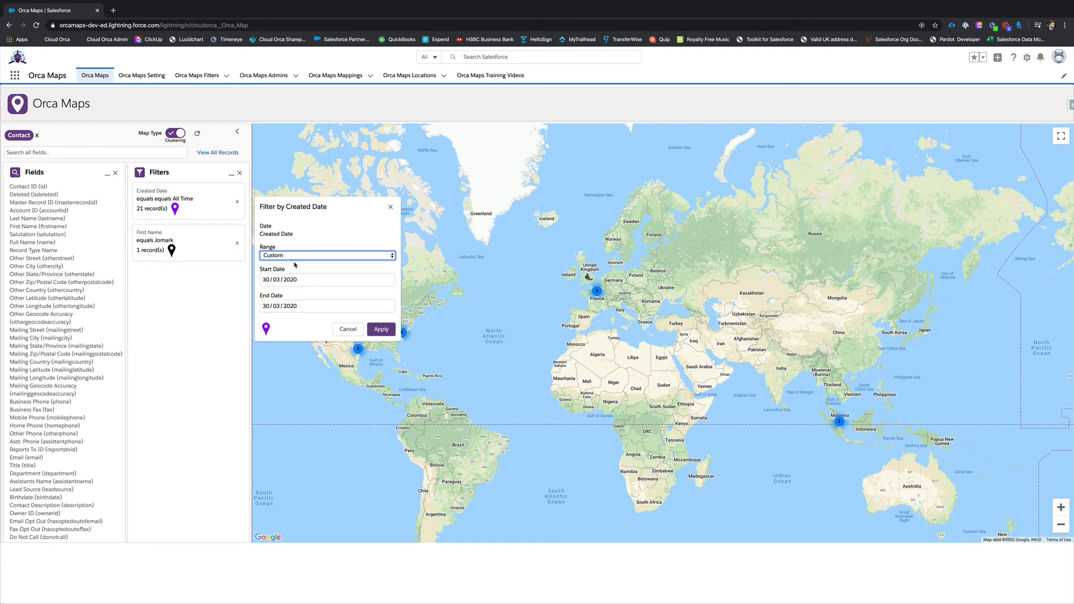
pyautogui.click(342, 328)
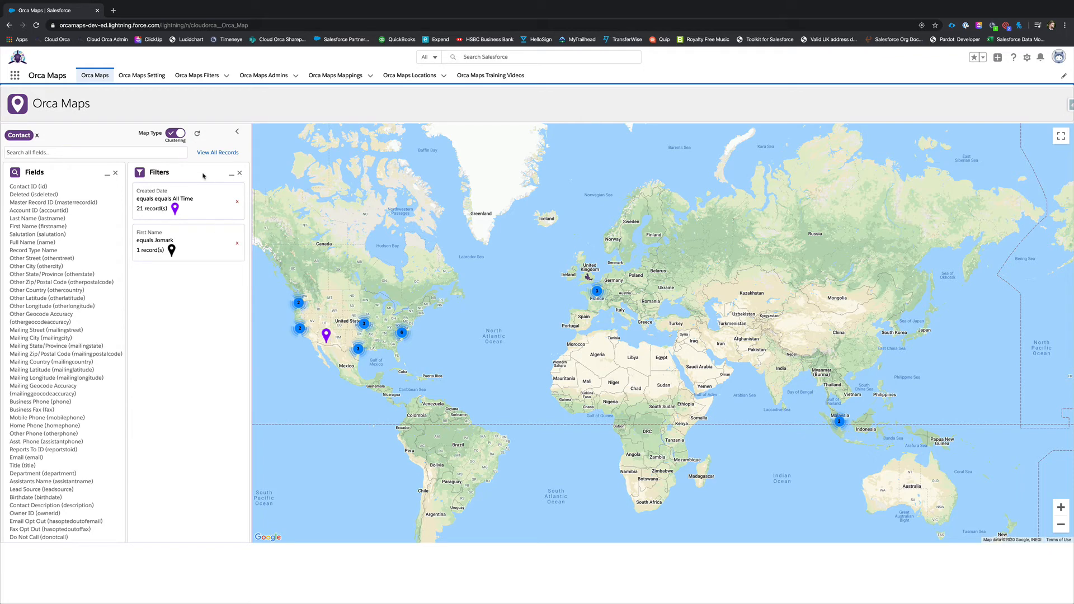
# - Add the Lead Source field to the contact filters
pyautogui.scroll(-3, 105, 342)
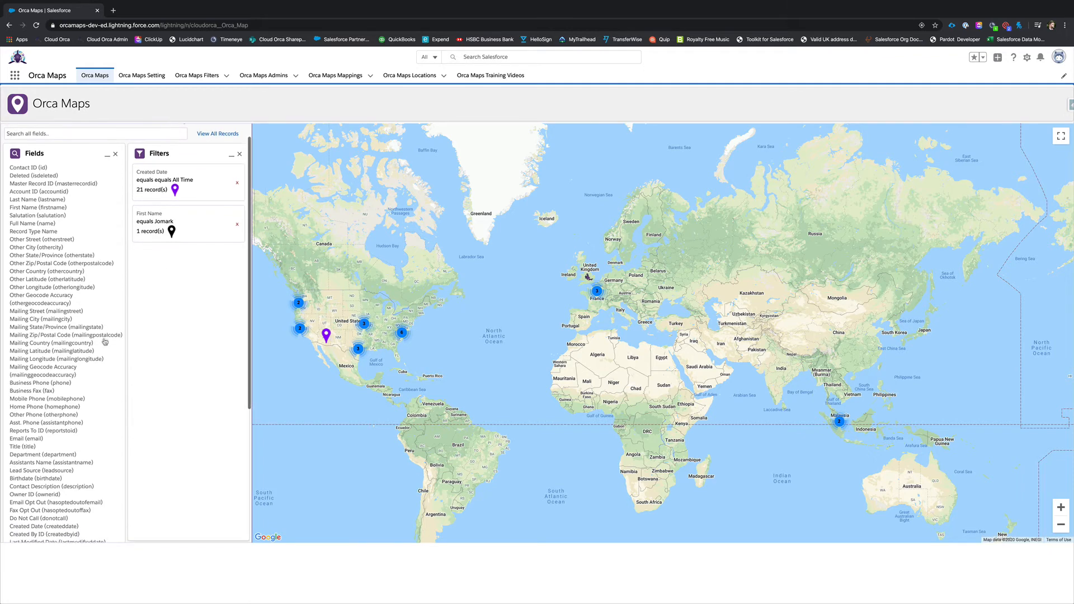
pyautogui.scroll(-1, 105, 342)
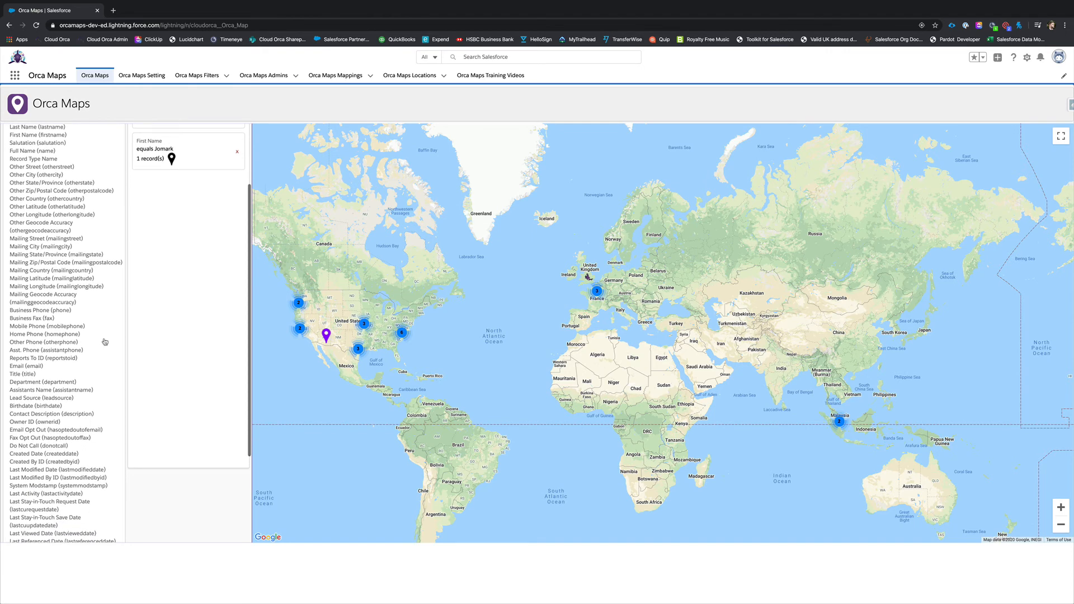
pyautogui.click(37, 400)
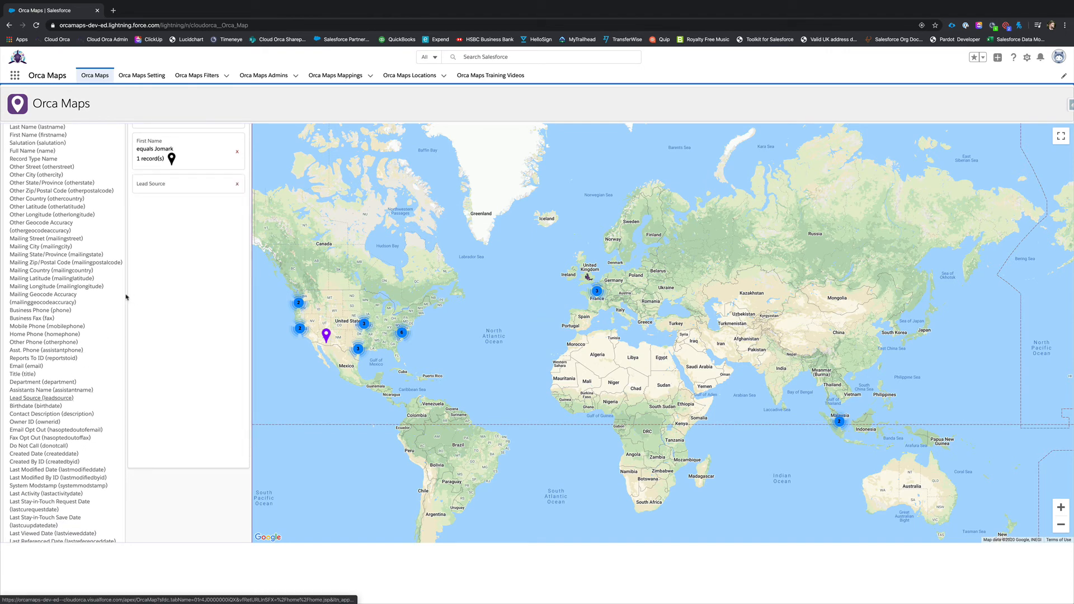
pyautogui.scroll(4, 93, 218)
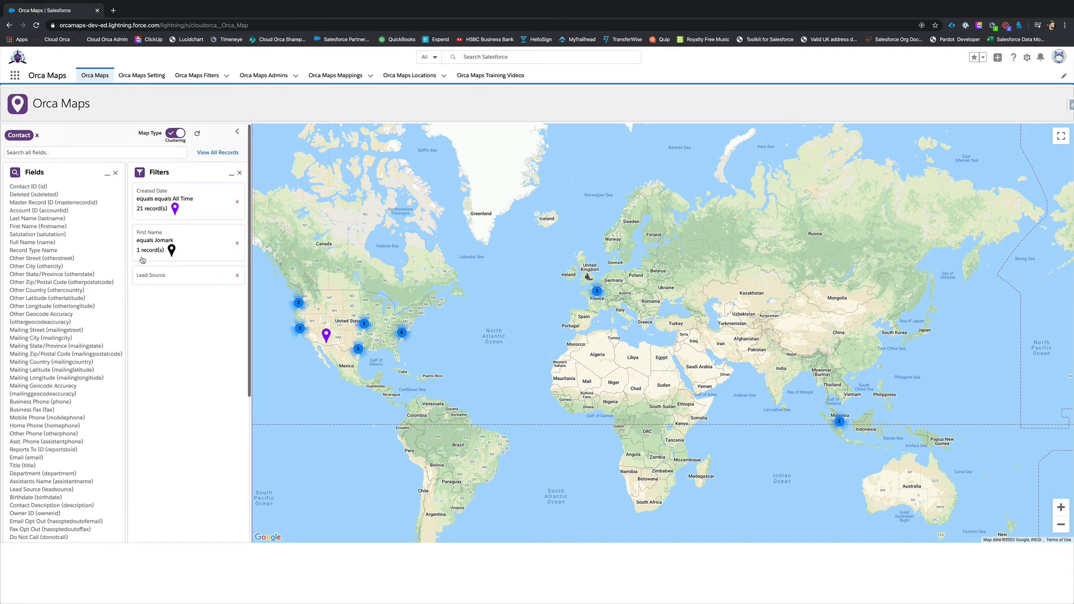
# - Set the Lead Source filter to equals Web, Phone Inquiry and Partner Referral with a red marker, and apply it
pyautogui.click(152, 278)
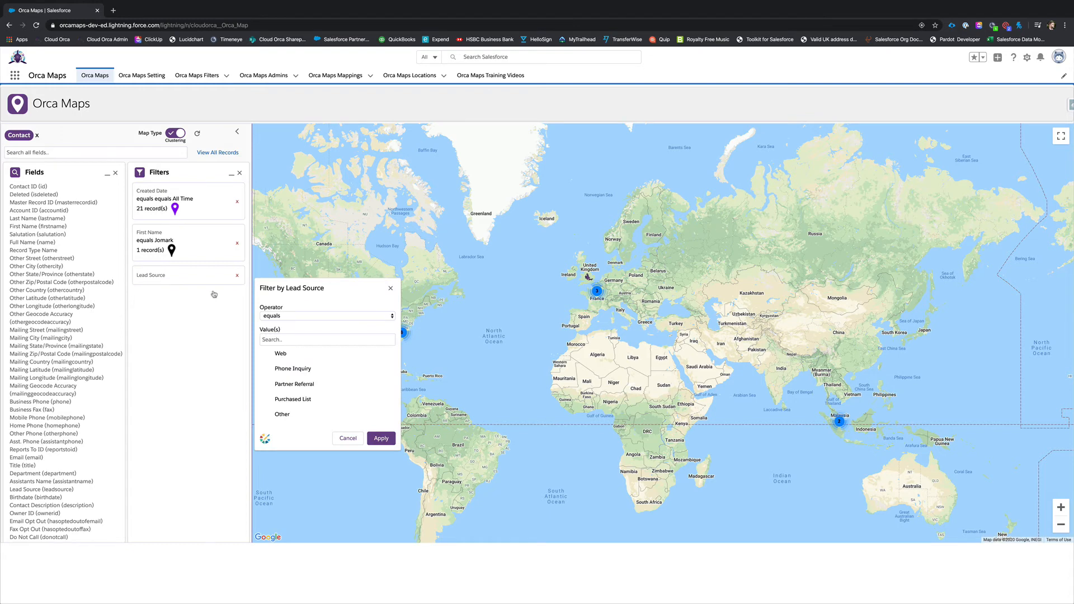
pyautogui.click(289, 316)
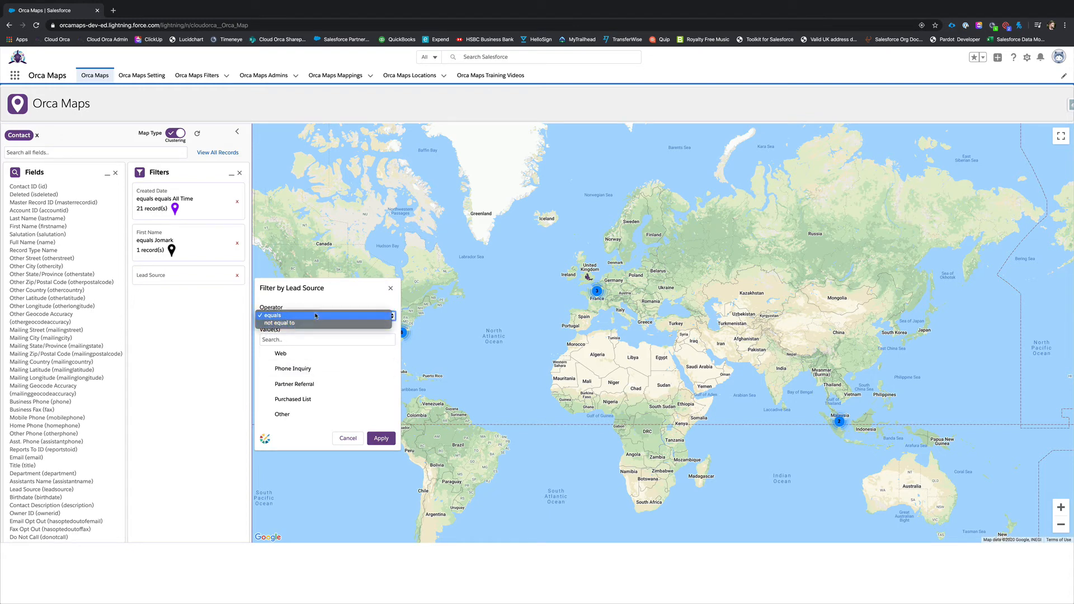
pyautogui.click(288, 316)
pyautogui.click(279, 354)
pyautogui.click(305, 369)
pyautogui.click(304, 384)
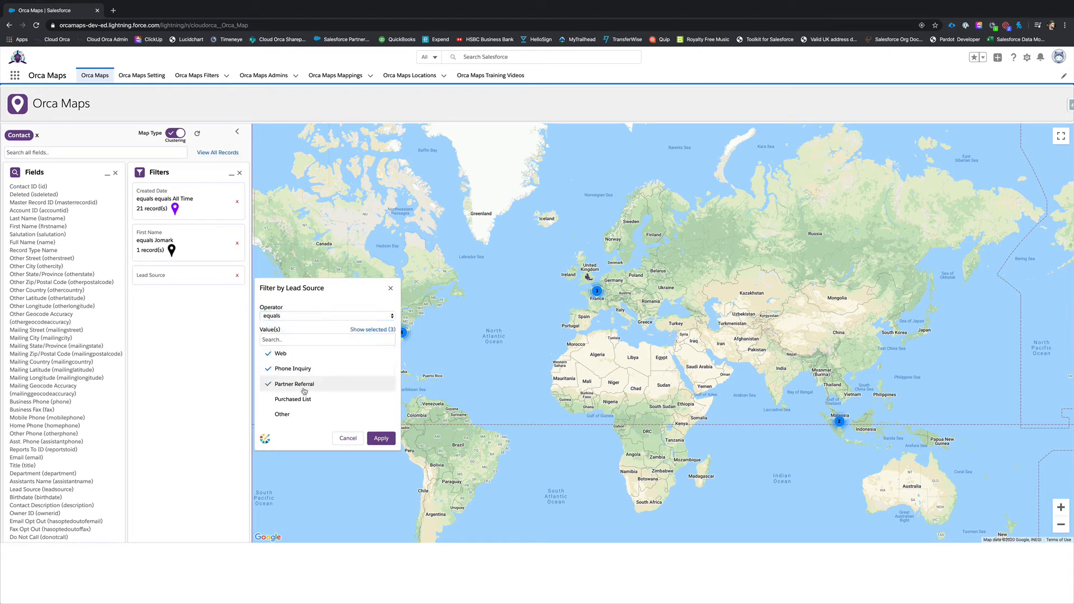
pyautogui.click(387, 442)
pyautogui.click(266, 439)
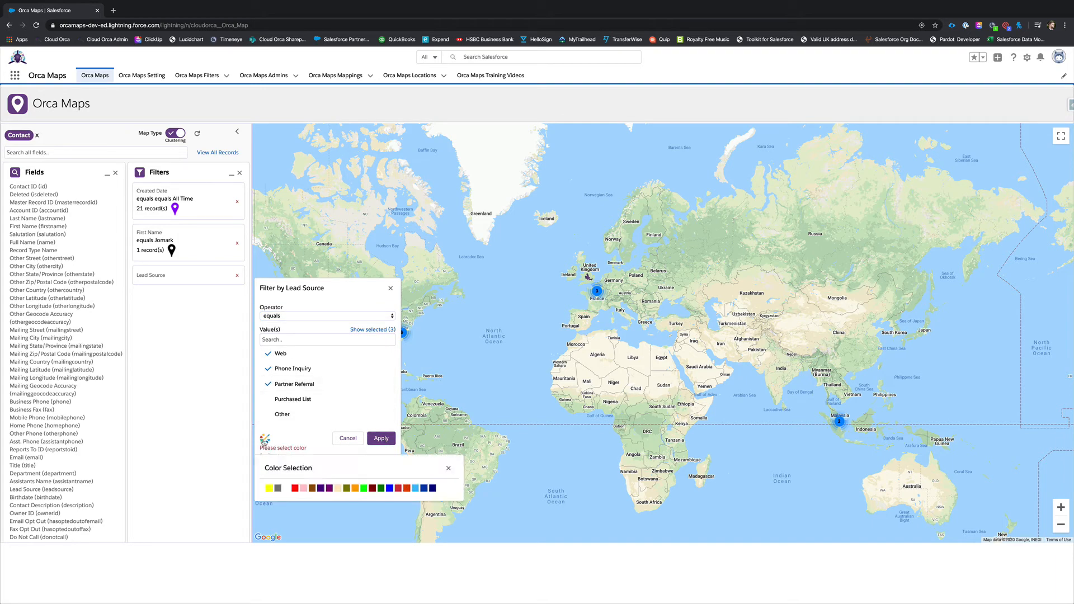
pyautogui.click(295, 488)
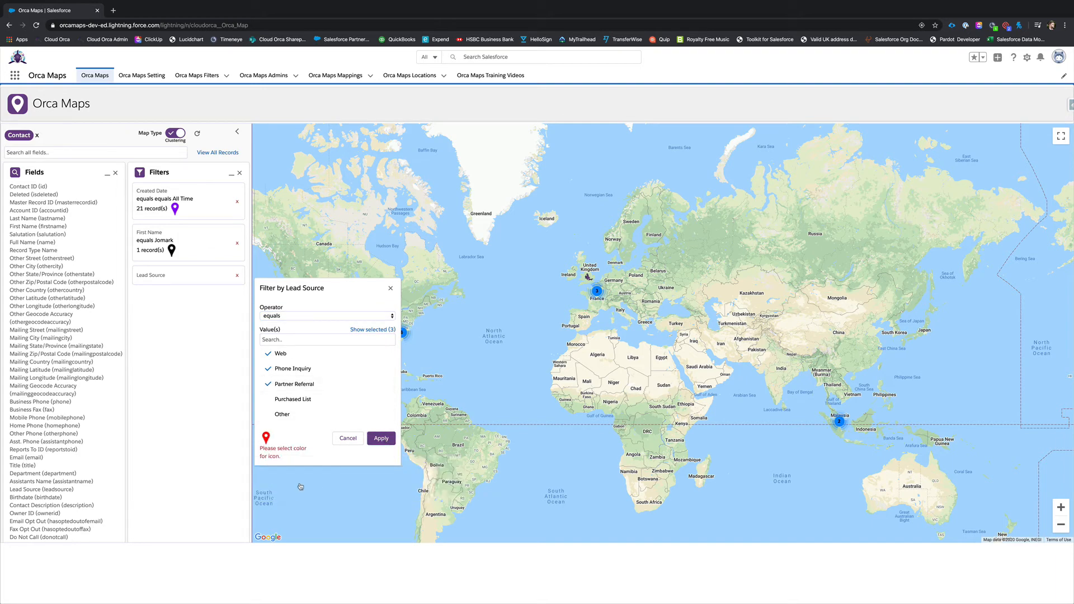
pyautogui.click(380, 439)
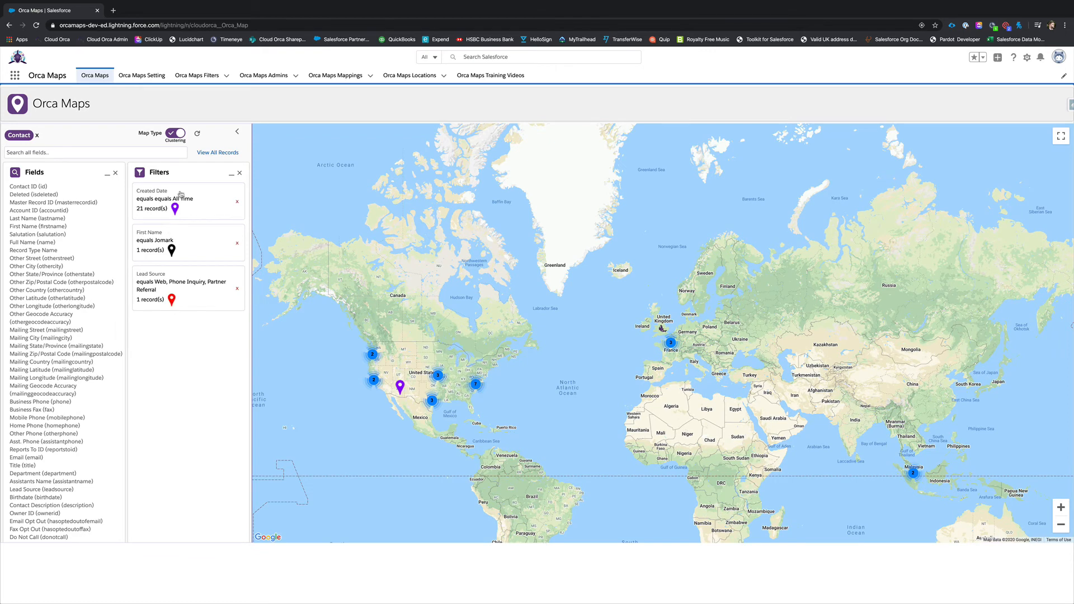
# - Switch the map type to Normal and show the coloured contact markers in the world view
pyautogui.moveTo(586, 336); pyautogui.dragTo(584, 298)
pyautogui.click(175, 133)
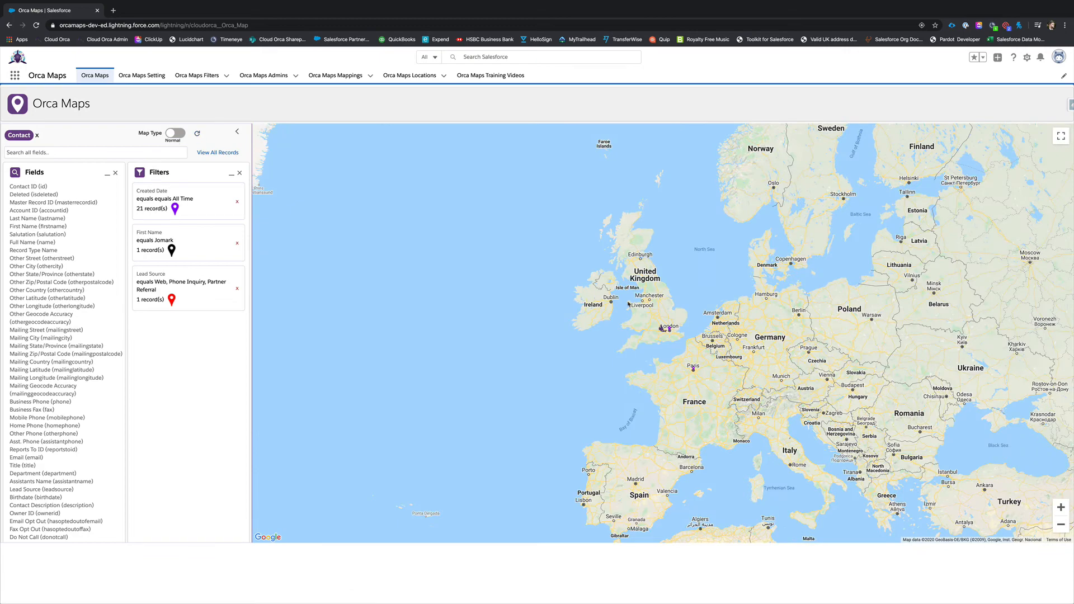
pyautogui.click(1062, 525)
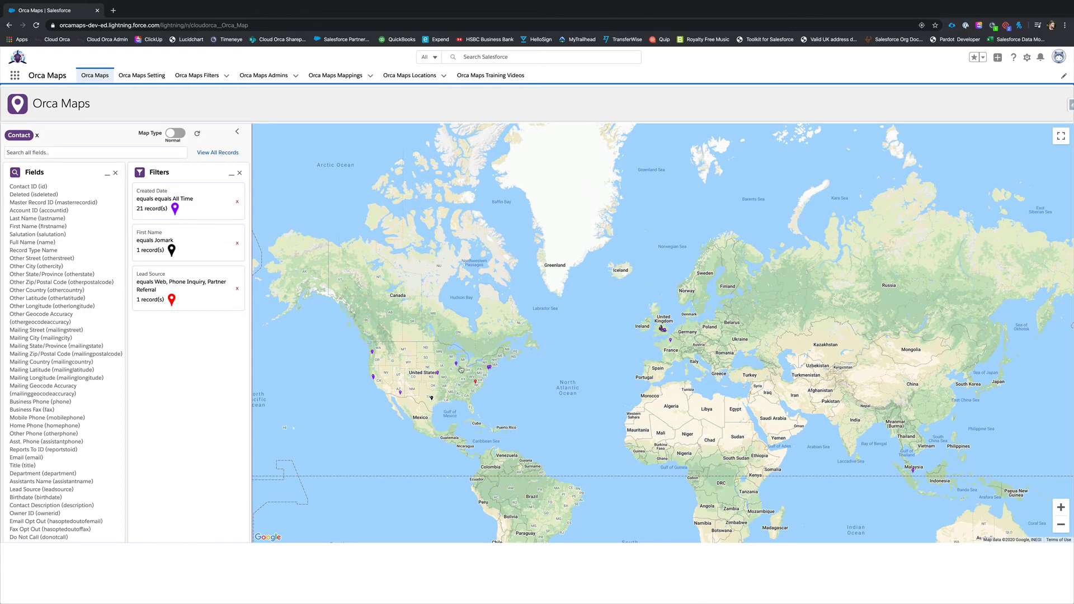
pyautogui.moveTo(671, 356); pyautogui.dragTo(625, 340)
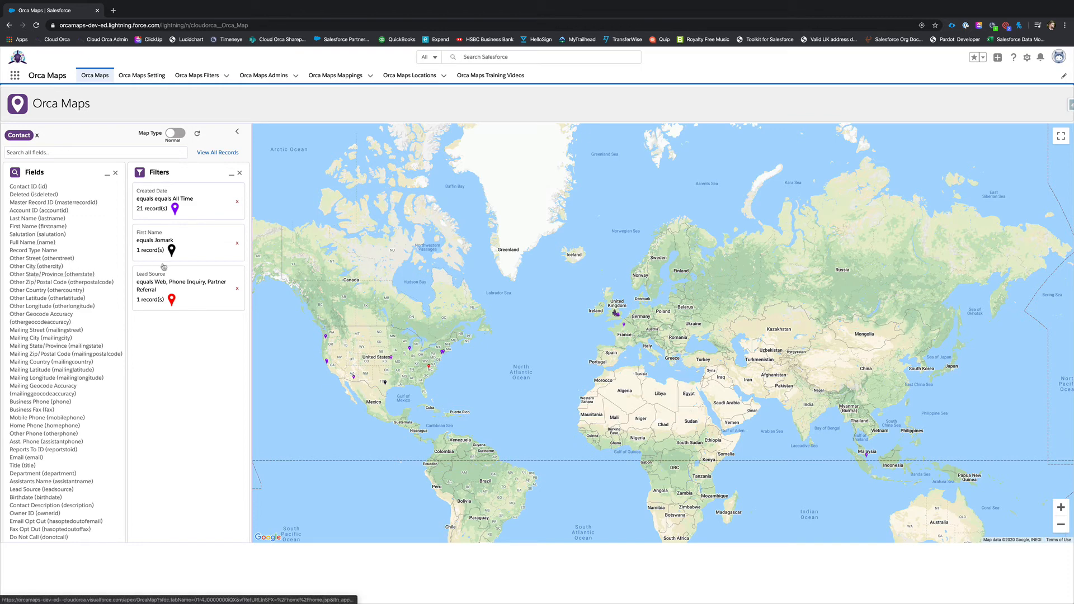
# - Remove the Lead Source filter and return the map to the world view
pyautogui.click(193, 278)
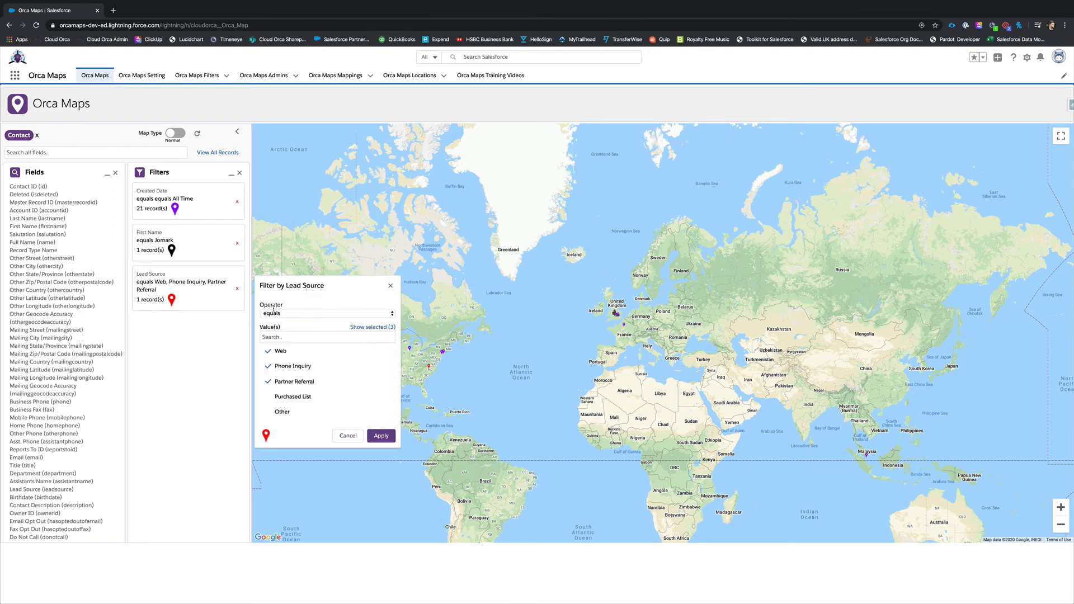
pyautogui.click(391, 286)
pyautogui.click(238, 289)
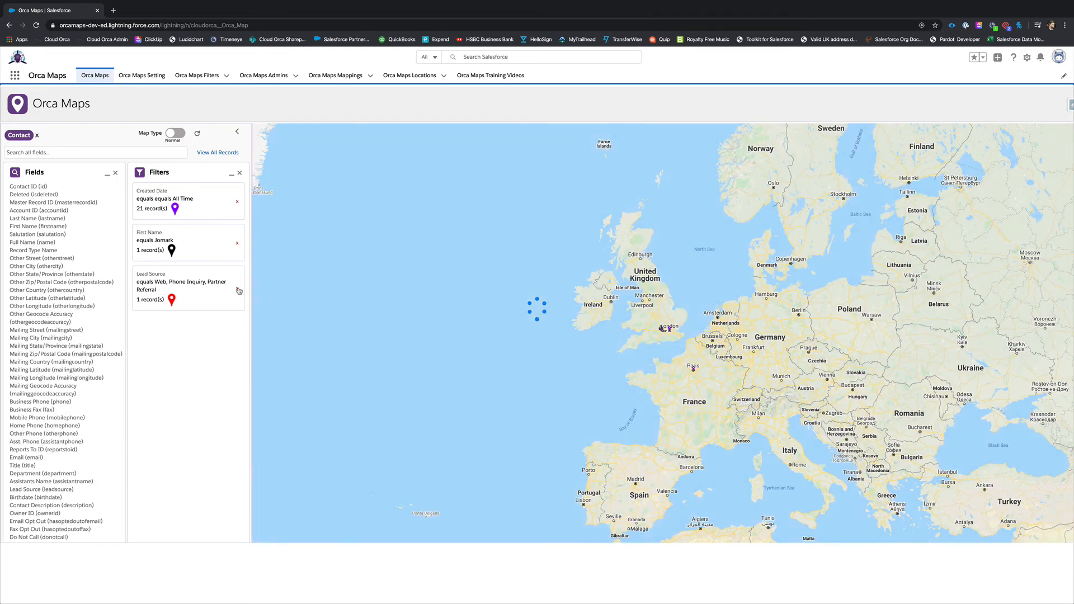
pyautogui.click(1060, 525)
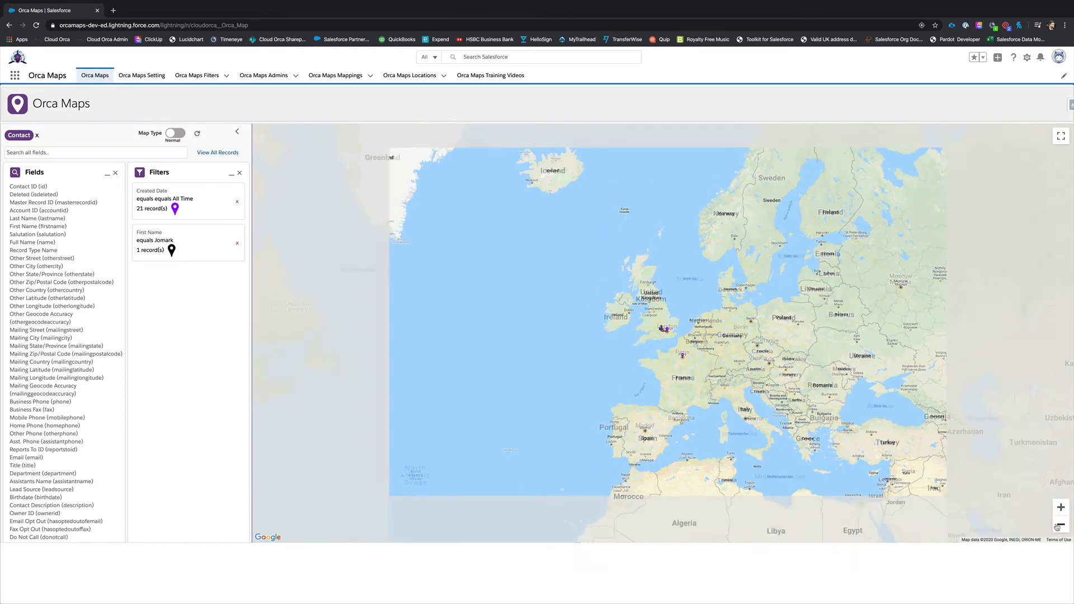
pyautogui.click(1060, 525)
pyautogui.moveTo(678, 330); pyautogui.dragTo(637, 346)
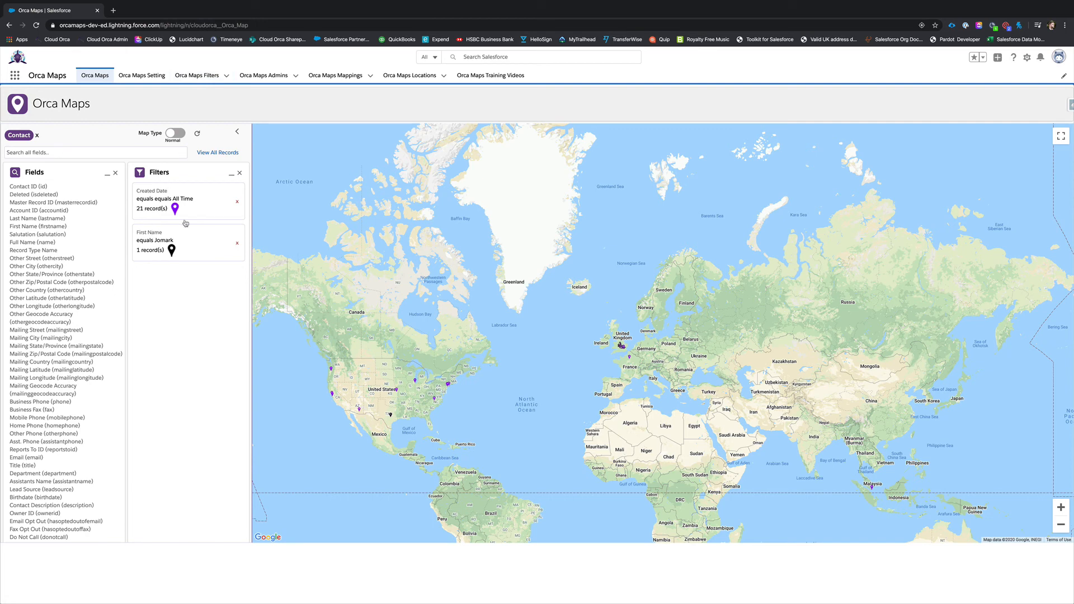
pyautogui.moveTo(352, 314); pyautogui.dragTo(351, 297)
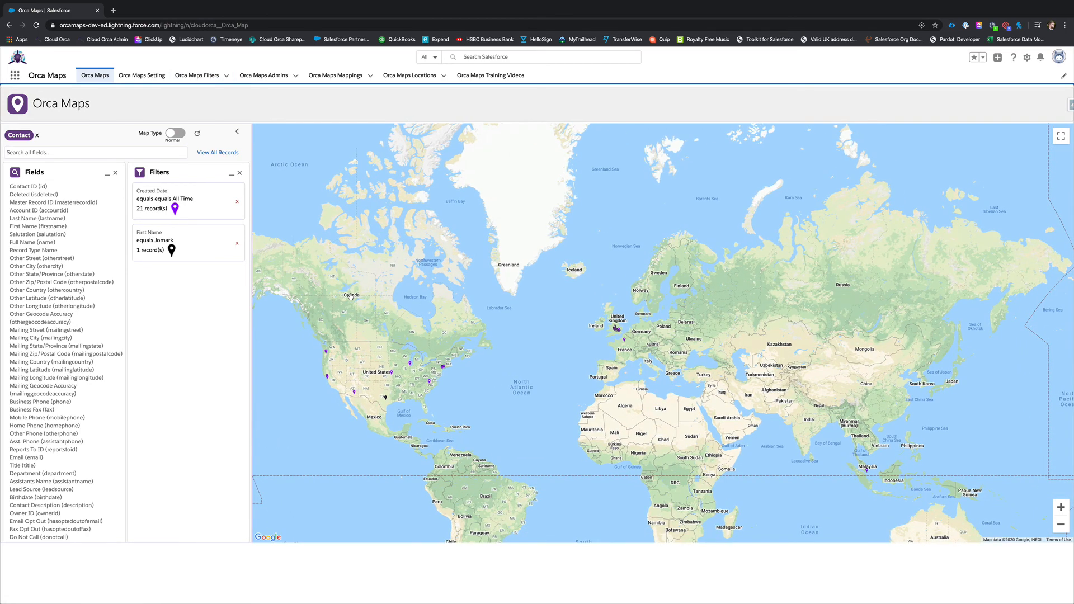